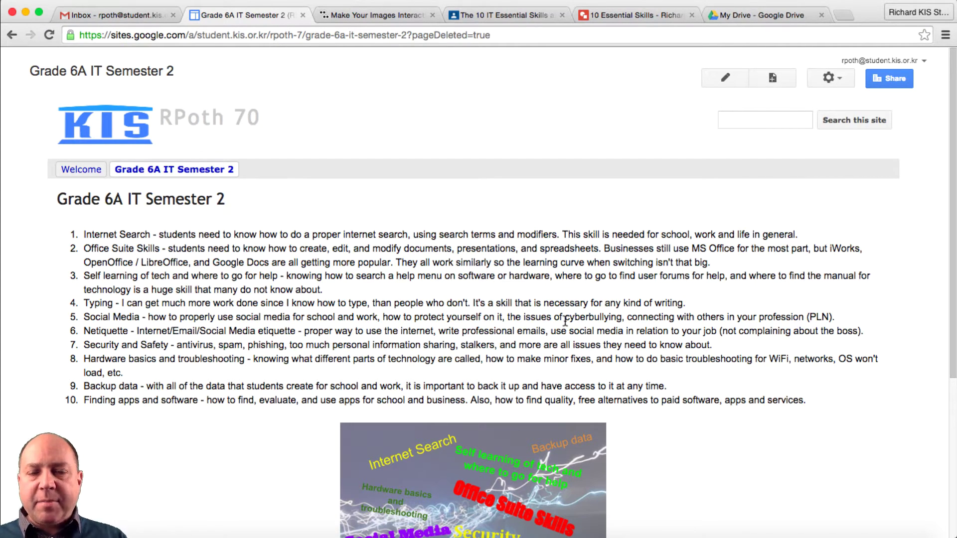
Step: Allow ThingLink access to the Google account and open Create > Web to import from a URL
{"action": "scroll", "coordinate": [565, 322], "scroll_direction": "down", "scroll_amount": 5}
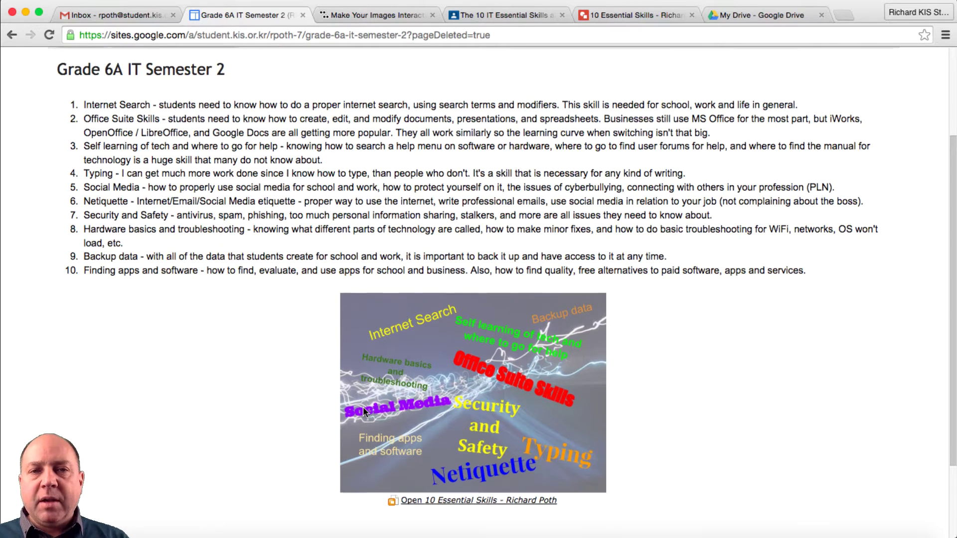
{"action": "scroll", "coordinate": [359, 186], "scroll_direction": "up", "scroll_amount": 5}
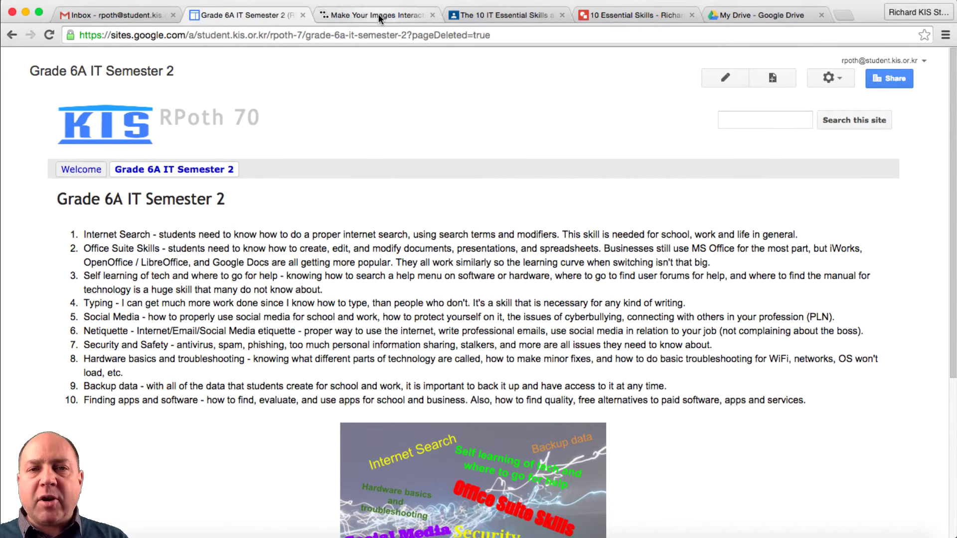
{"action": "left_click", "coordinate": [378, 14]}
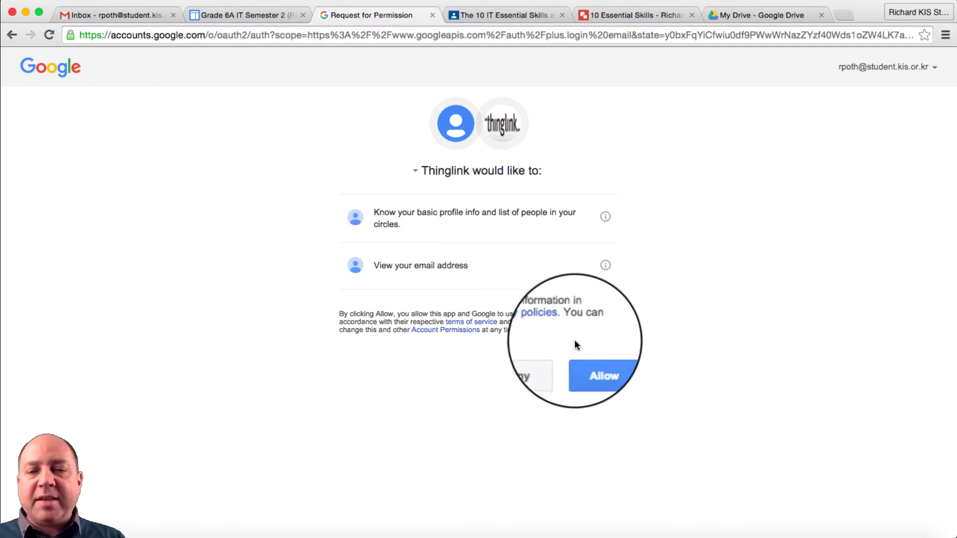
{"action": "left_click", "coordinate": [589, 364]}
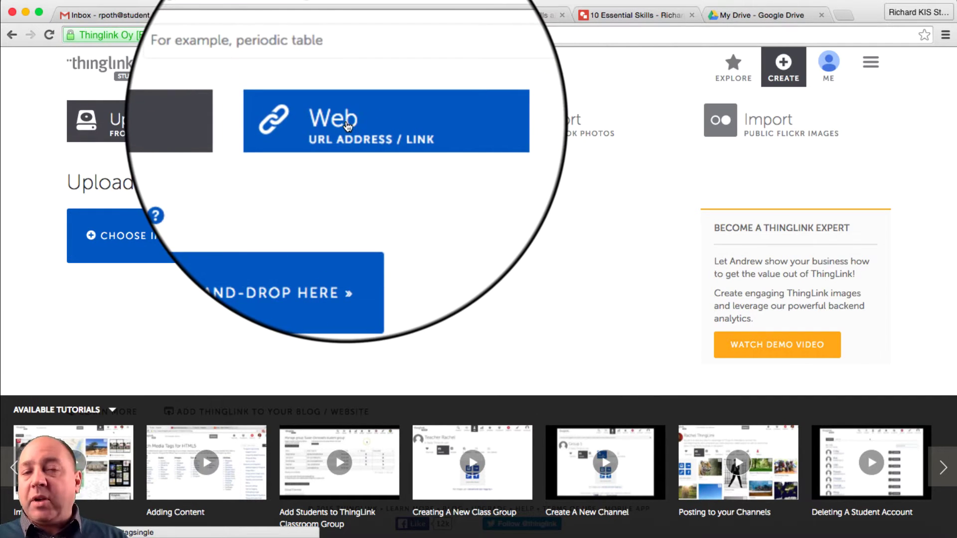
{"action": "left_click", "coordinate": [384, 120]}
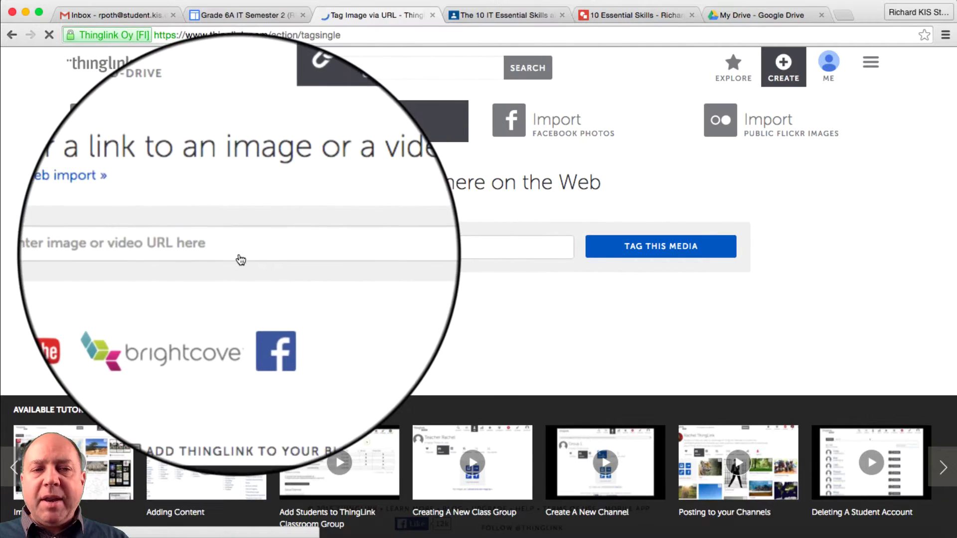
{"action": "left_click", "coordinate": [248, 249]}
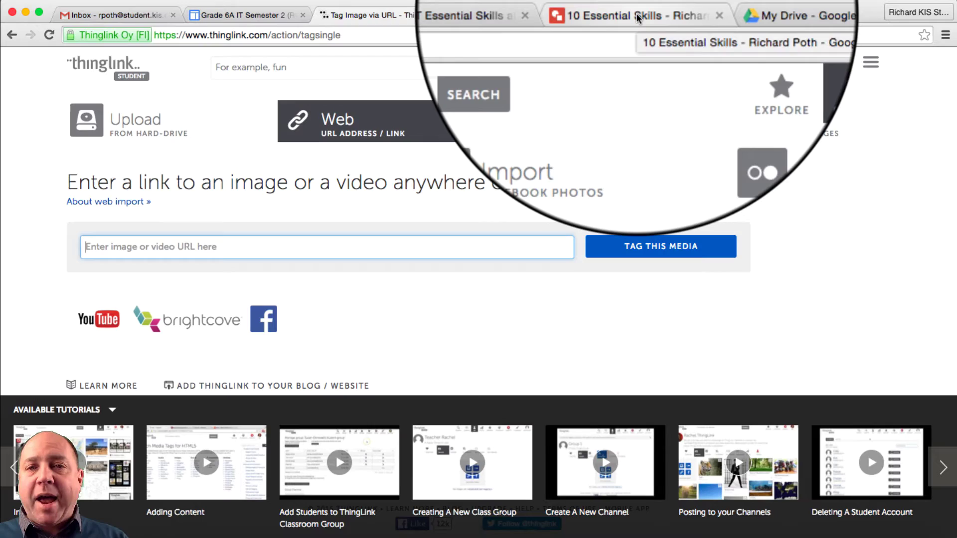
Step: Publish the skills drawing from Google Drawings at Medium (960x720) and copy the image link
{"action": "left_click", "coordinate": [636, 13]}
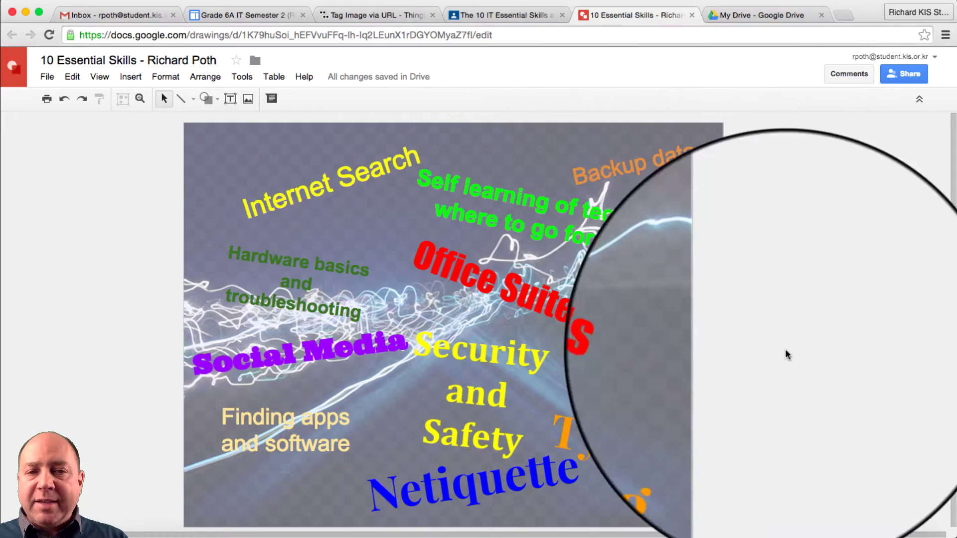
{"action": "left_click", "coordinate": [48, 78]}
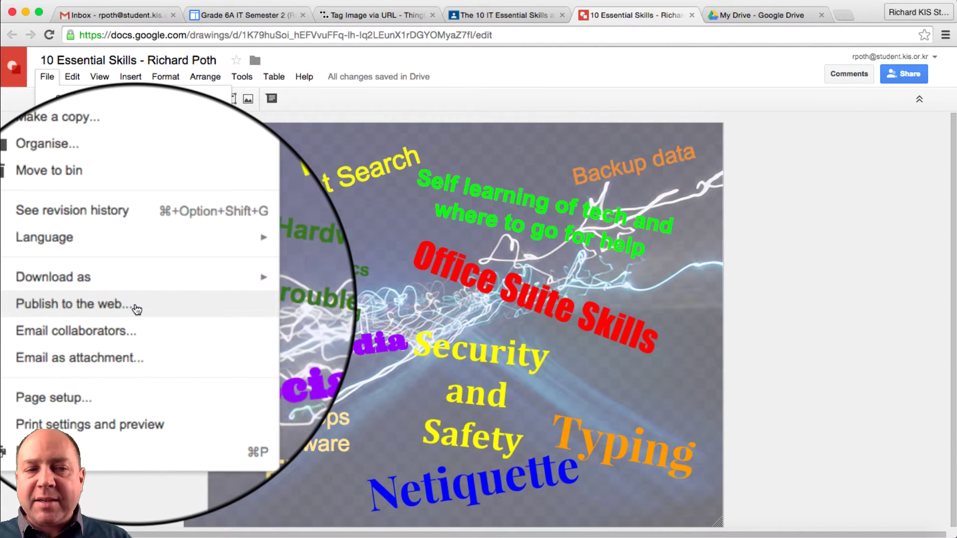
{"action": "left_click", "coordinate": [135, 307]}
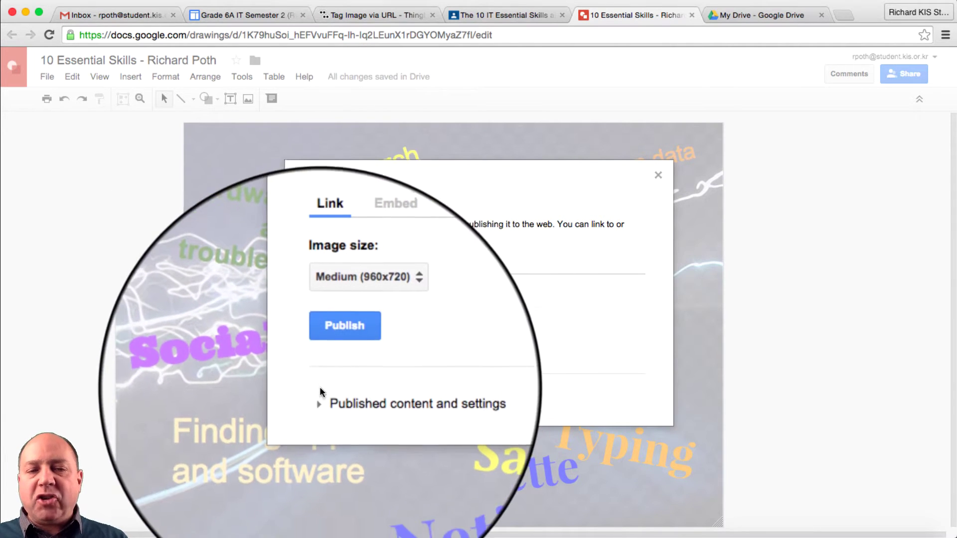
{"action": "left_click", "coordinate": [337, 347]}
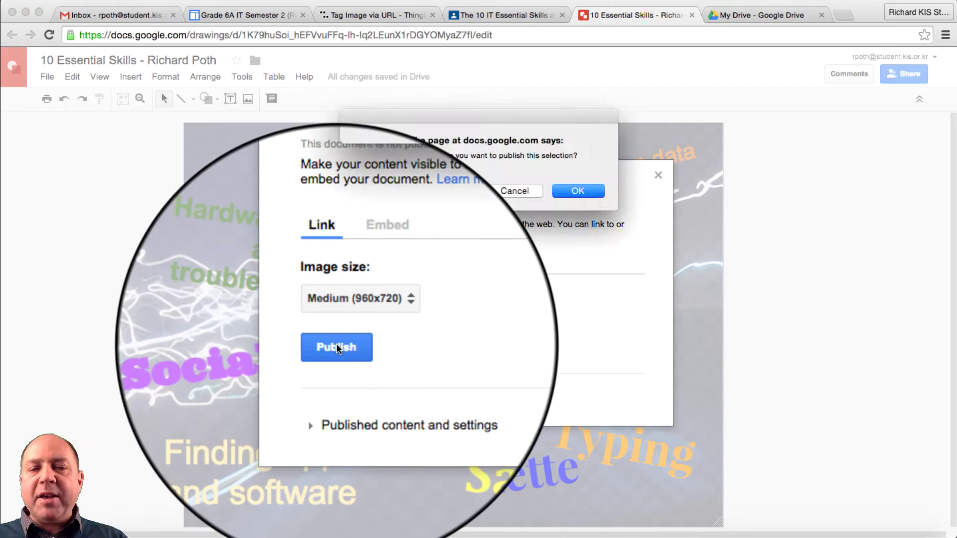
{"action": "left_click", "coordinate": [576, 191]}
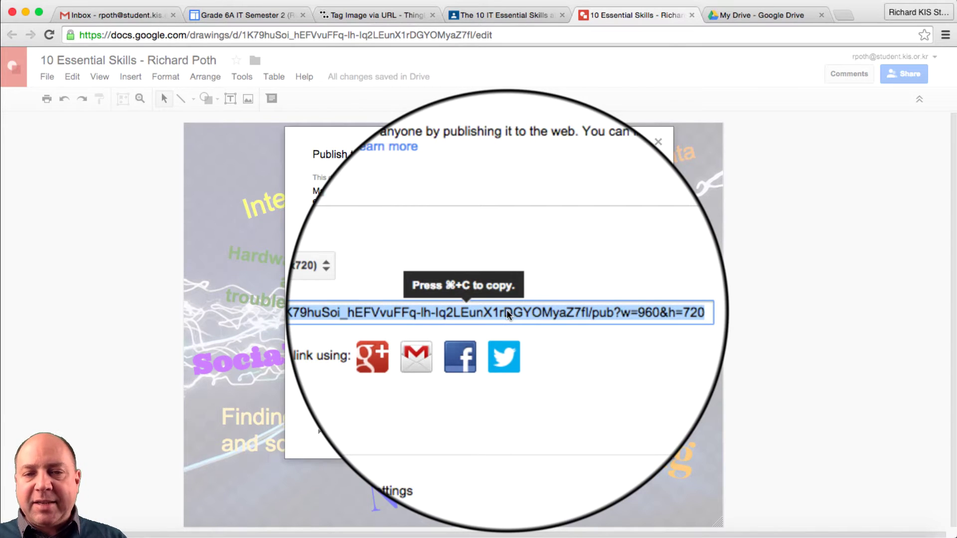
{"action": "key", "text": "super+c"}
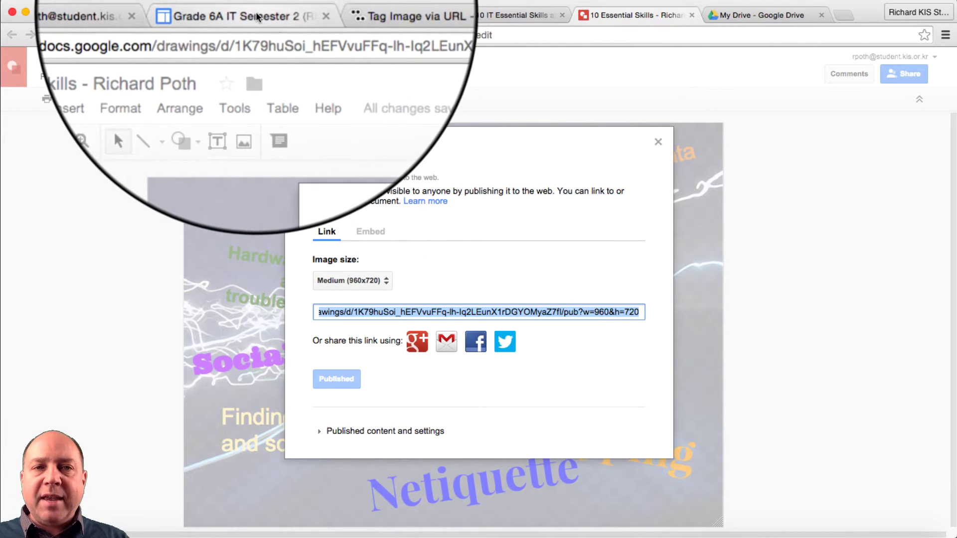
Step: Paste the drawing's link into ThingLink, load it, and retitle it '10 Essential Skills for Students'
{"action": "left_click", "coordinate": [363, 13]}
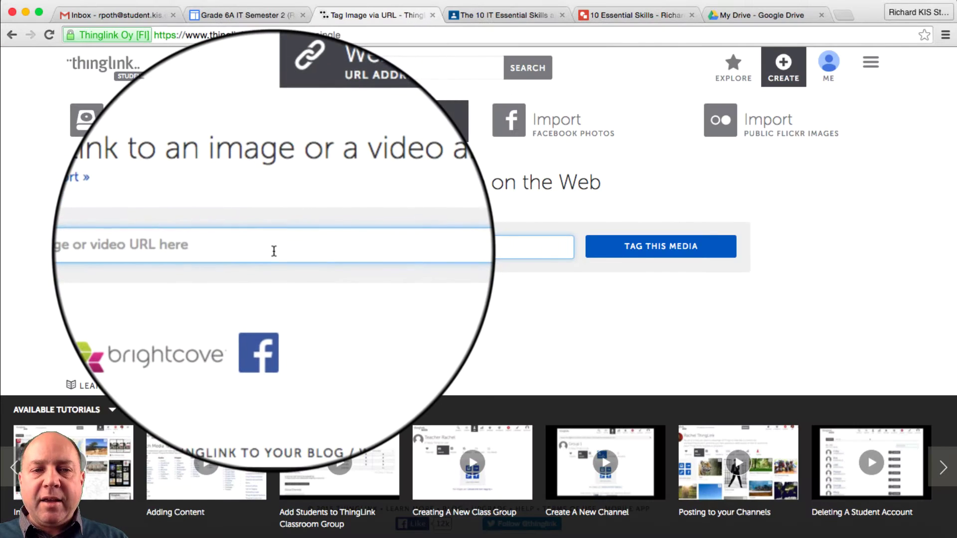
{"action": "key", "text": "super+v"}
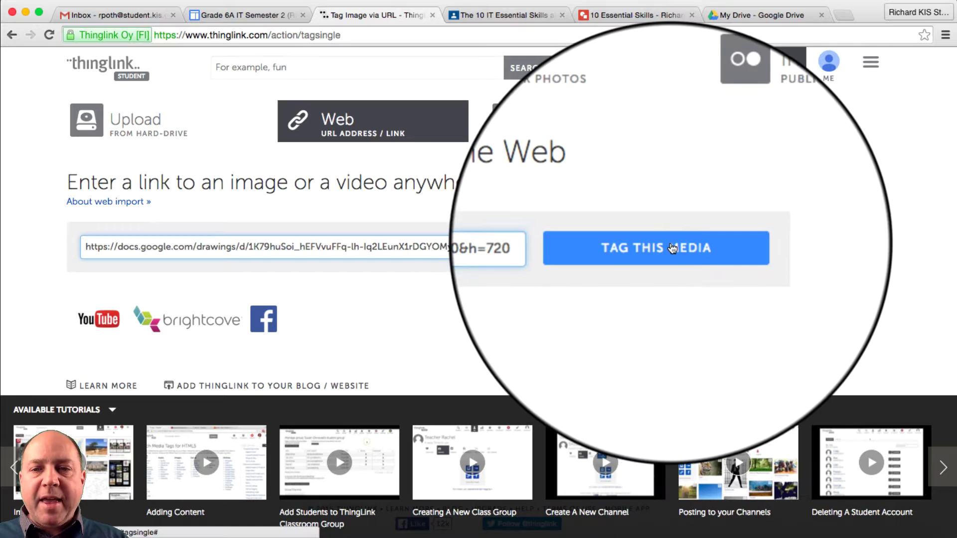
{"action": "left_click", "coordinate": [662, 249]}
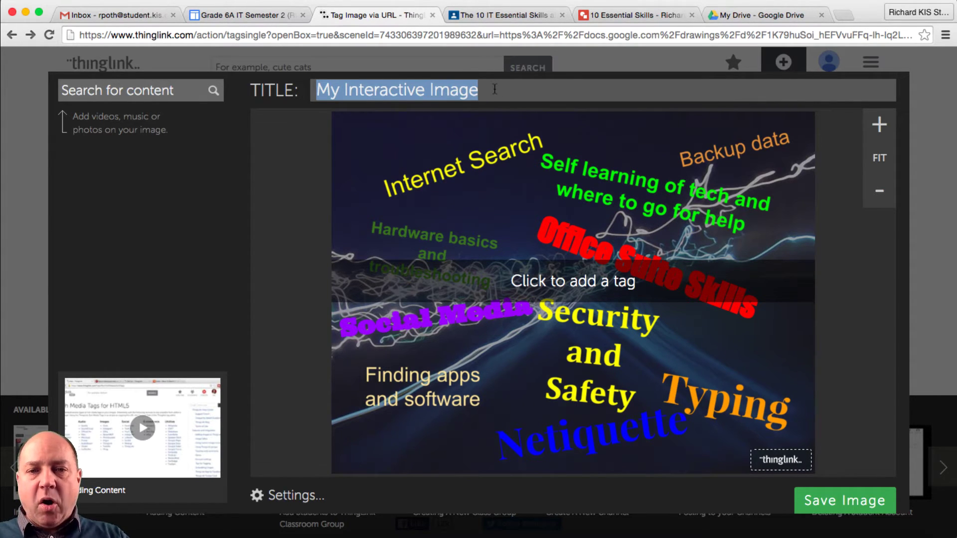
{"action": "type", "text": "10 Essential Skills for Students"}
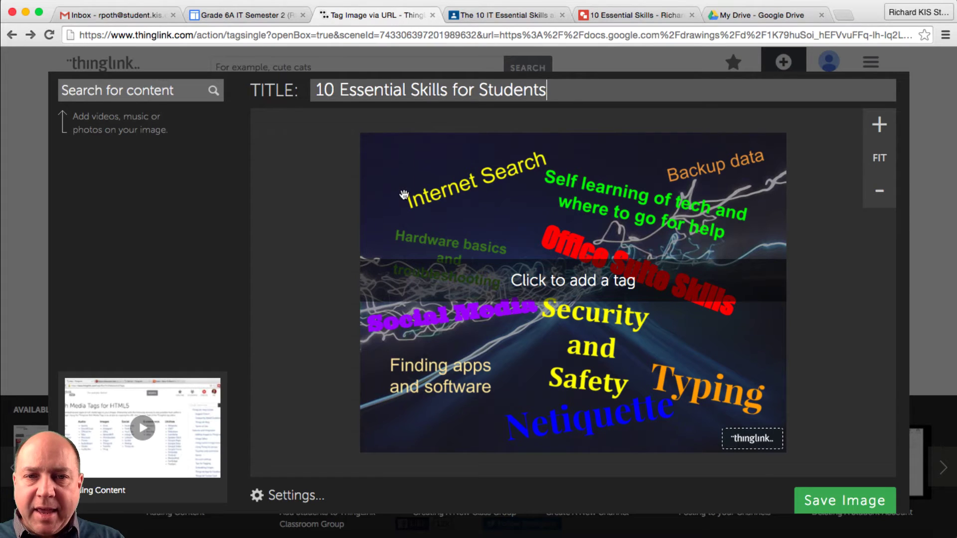
Step: Drop a tag on 'Internet Search', drag it into place, and give it a blue circle icon
{"action": "left_click", "coordinate": [427, 200]}
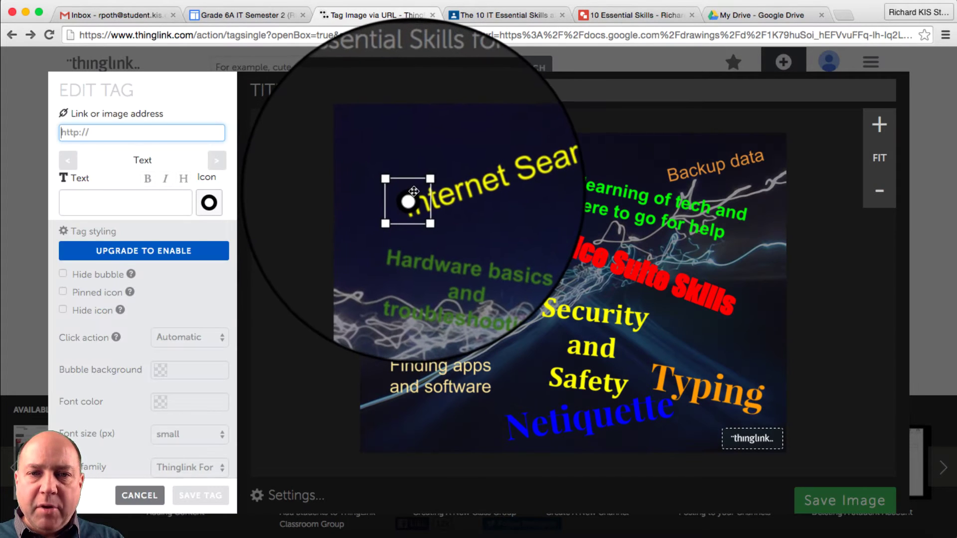
{"action": "left_click_drag", "start_coordinate": [433, 174], "coordinate": [469, 159]}
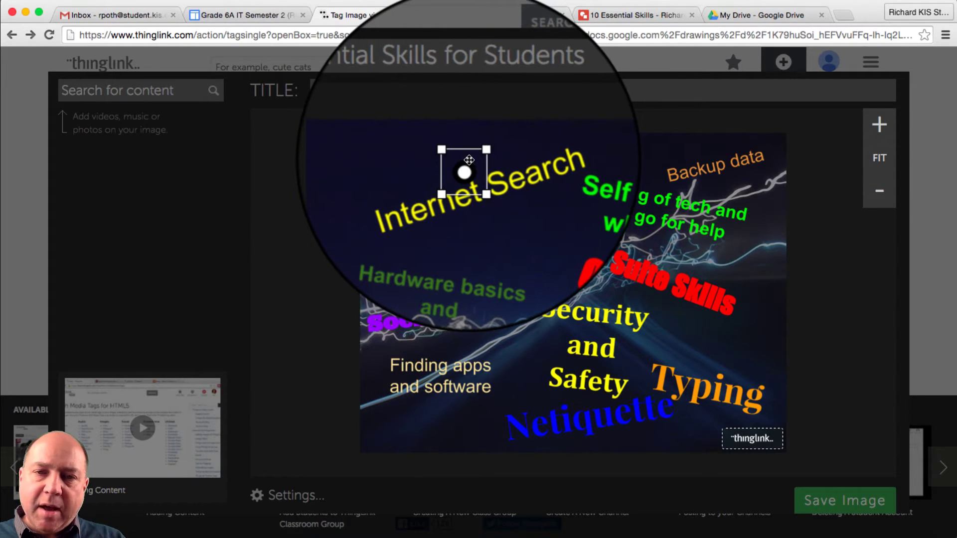
{"action": "left_click", "coordinate": [469, 159]}
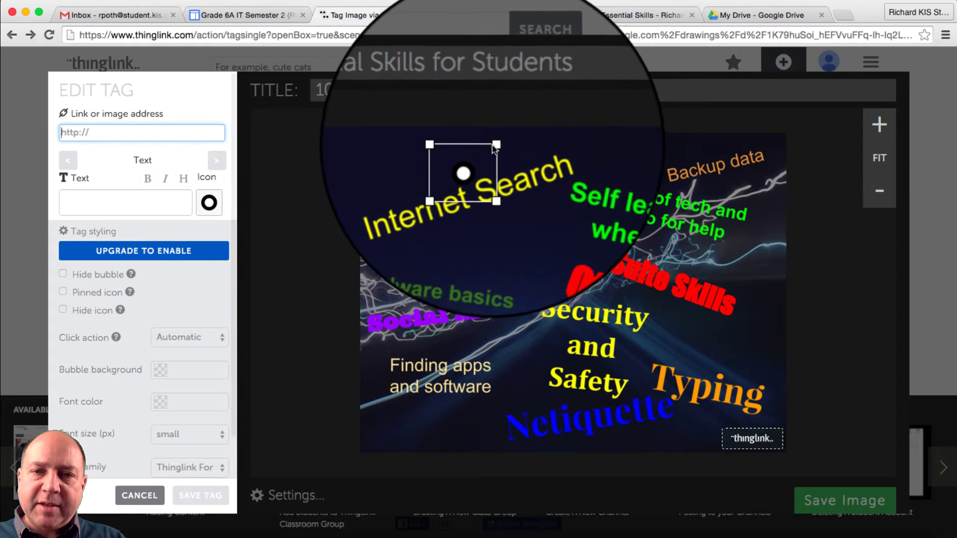
{"action": "left_click", "coordinate": [209, 205]}
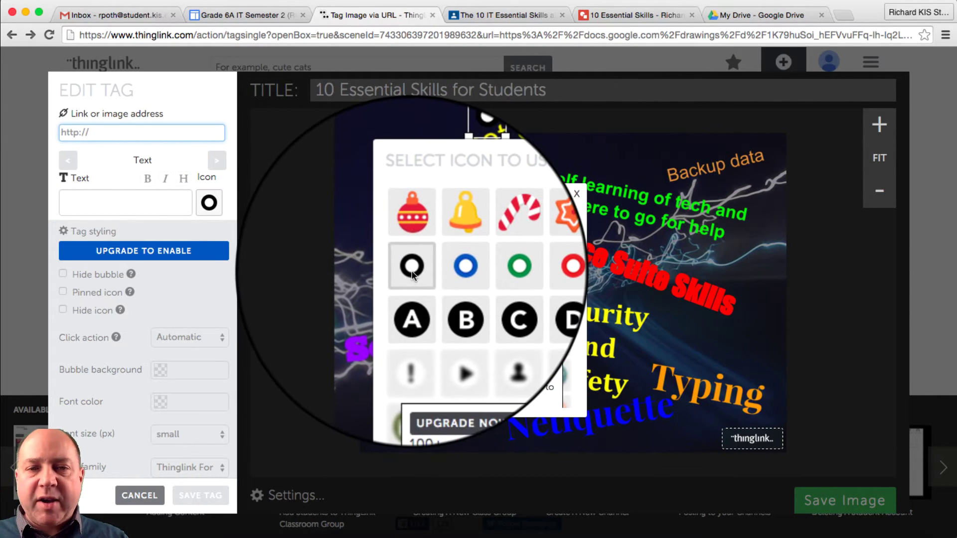
{"action": "left_click", "coordinate": [447, 268]}
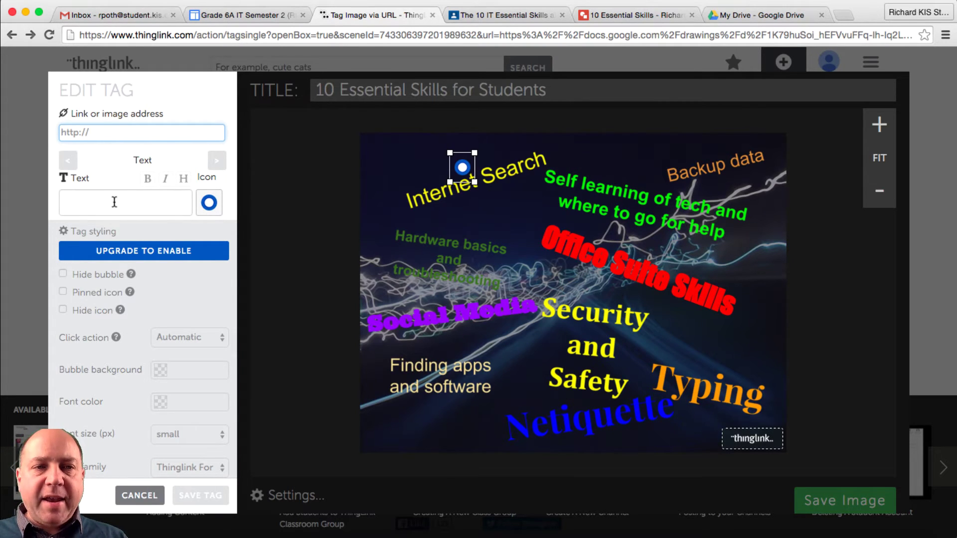
{"action": "left_click", "coordinate": [116, 201]}
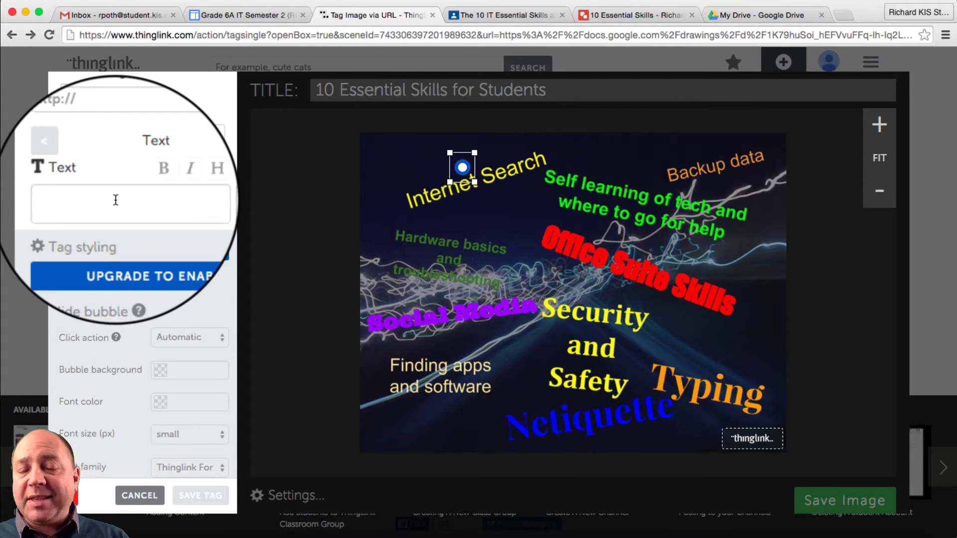
Step: Paste item 1's internet search description from Google Sites into the tag text, capitalising the first 'S'
{"action": "left_click", "coordinate": [245, 16]}
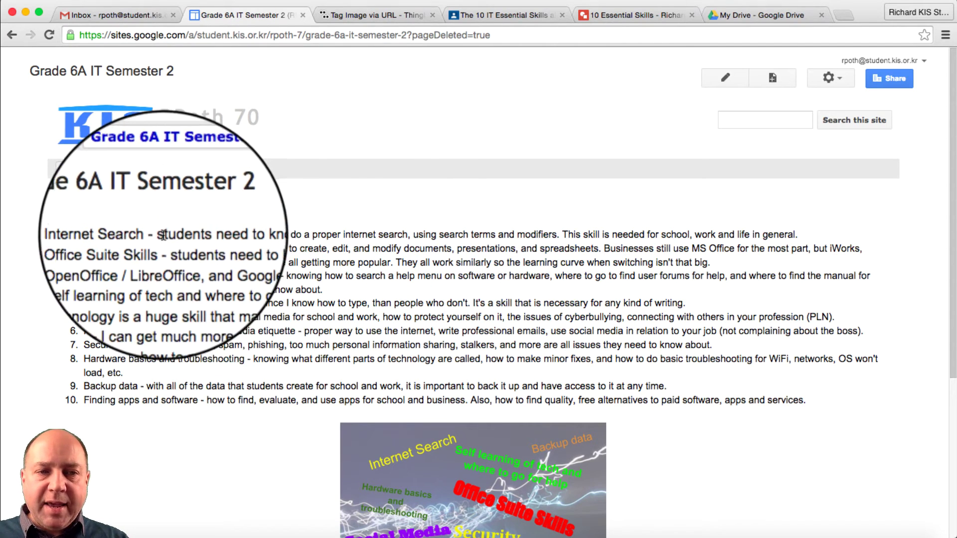
{"action": "left_click_drag", "start_coordinate": [158, 234], "coordinate": [798, 234]}
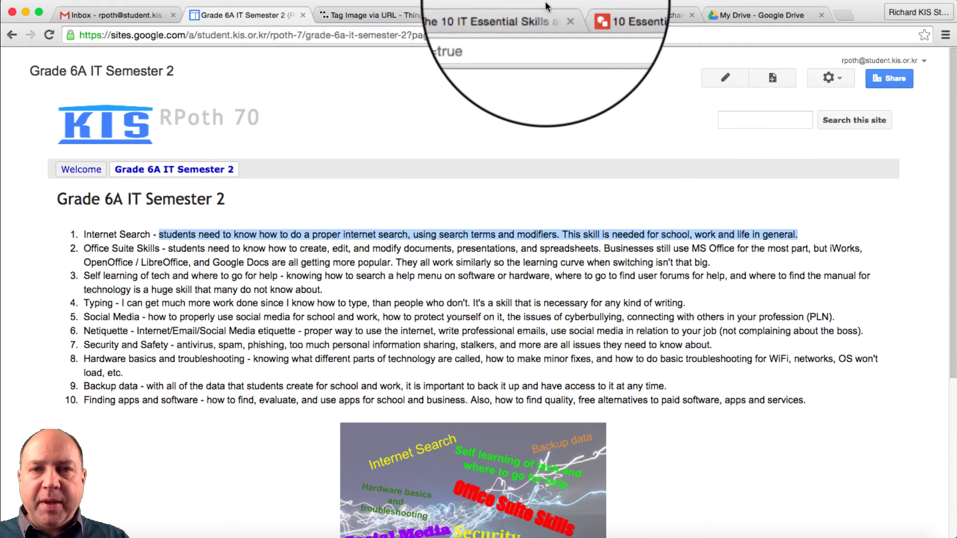
{"action": "left_click", "coordinate": [377, 21]}
{"action": "left_click", "coordinate": [88, 198]}
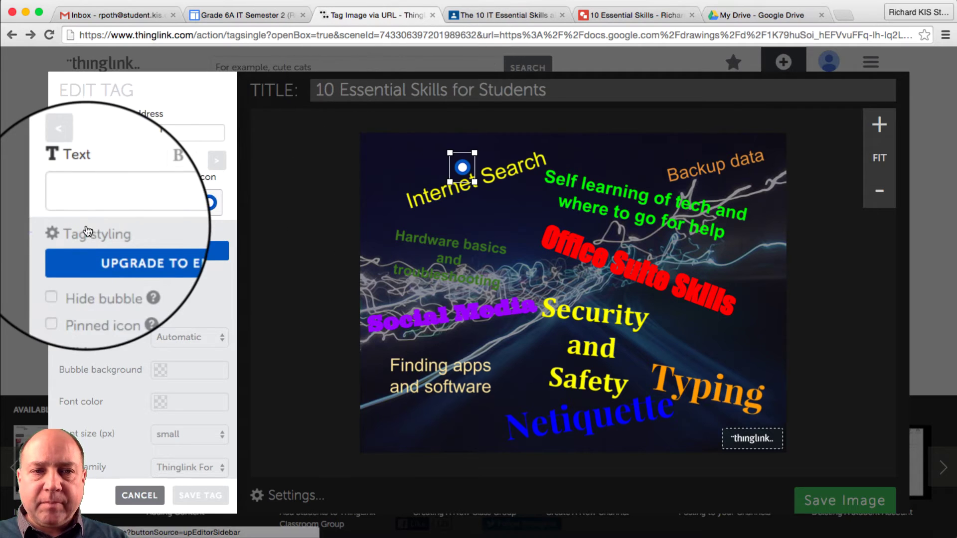
{"action": "key", "text": "super+v"}
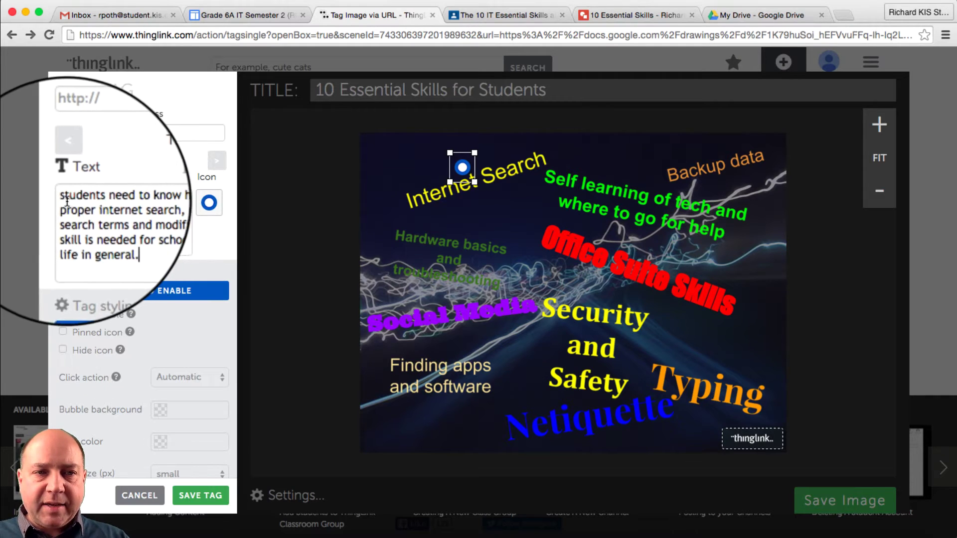
{"action": "key", "text": "BackSpace"}
{"action": "type", "text": "S"}
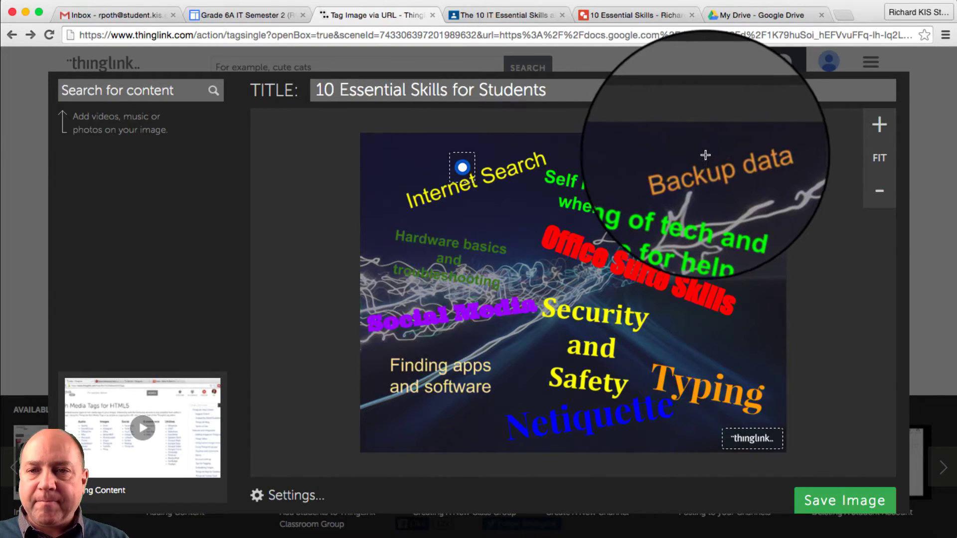
Step: Add a tag on 'Backup data' and paste item 9's description from Google Sites as its text
{"action": "left_click", "coordinate": [707, 153]}
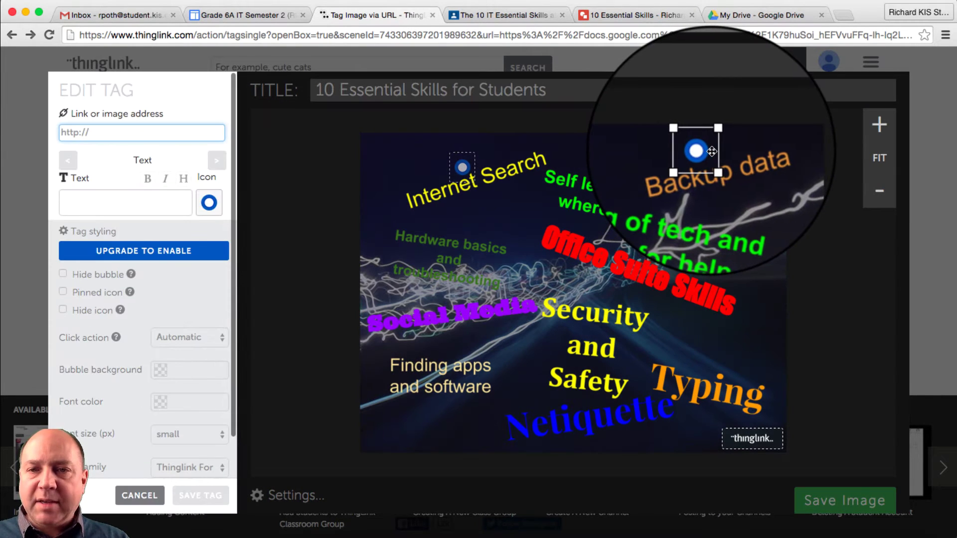
{"action": "left_click", "coordinate": [239, 19]}
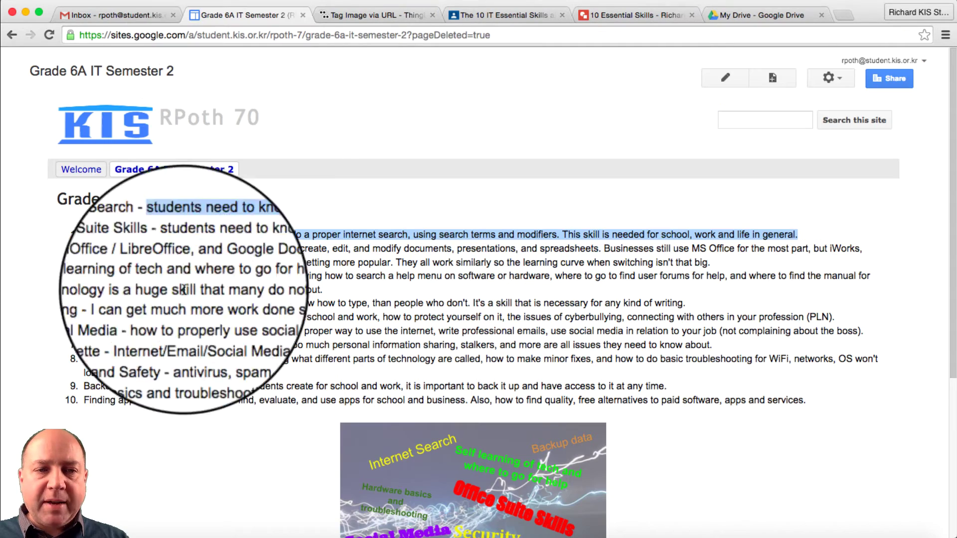
{"action": "left_click_drag", "start_coordinate": [147, 386], "coordinate": [673, 386]}
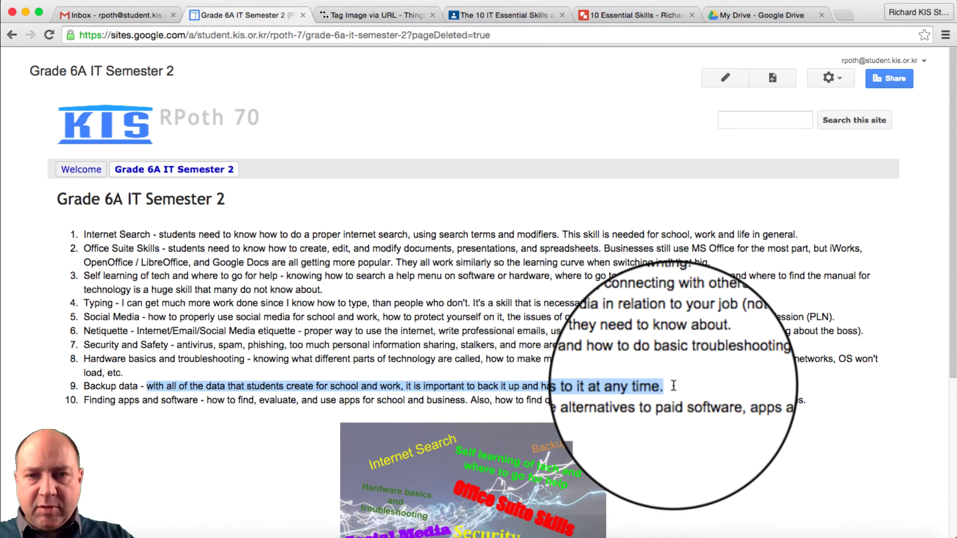
{"action": "left_click", "coordinate": [371, 15]}
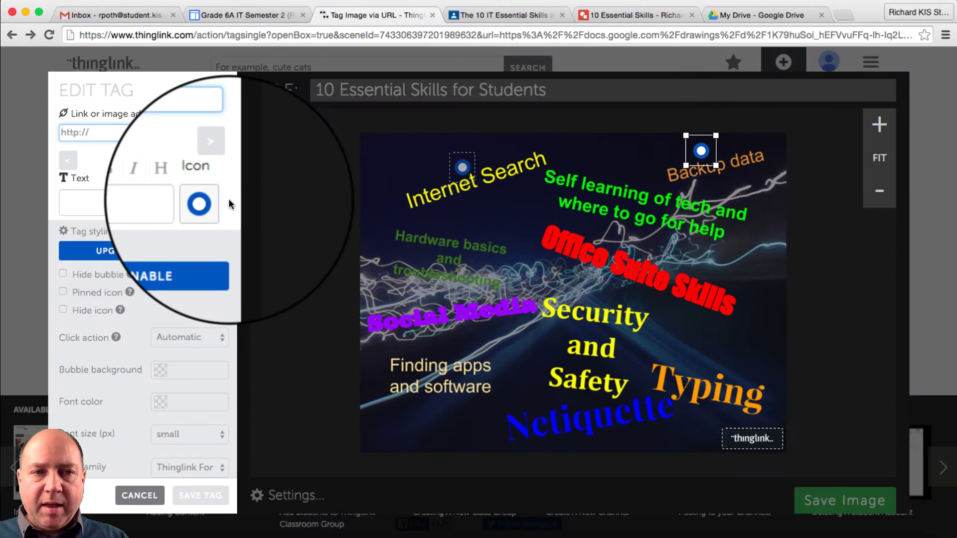
{"action": "left_click", "coordinate": [153, 197]}
{"action": "key", "text": "super+v"}
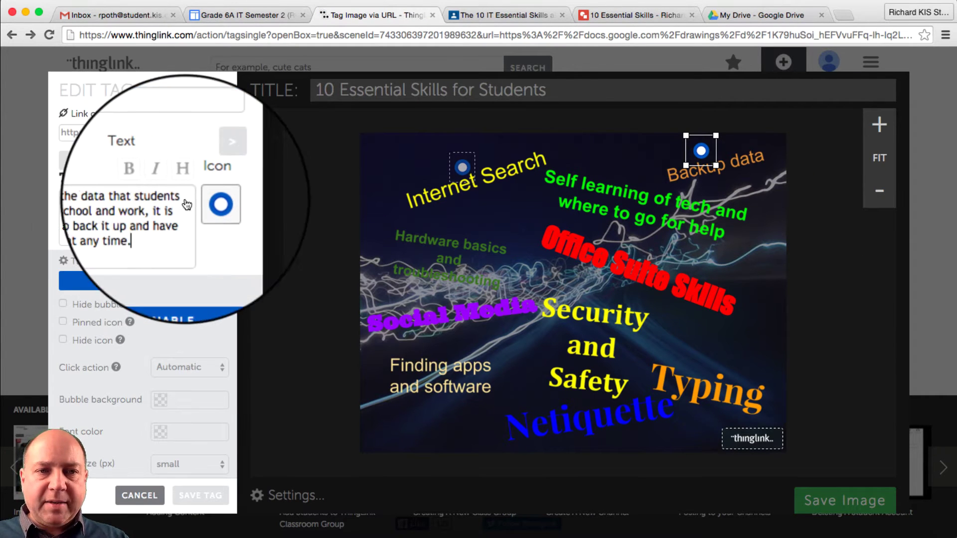
Step: Give the Backup data tag a yellow icon and save it
{"action": "left_click", "coordinate": [209, 202]}
{"action": "left_click", "coordinate": [556, 269]}
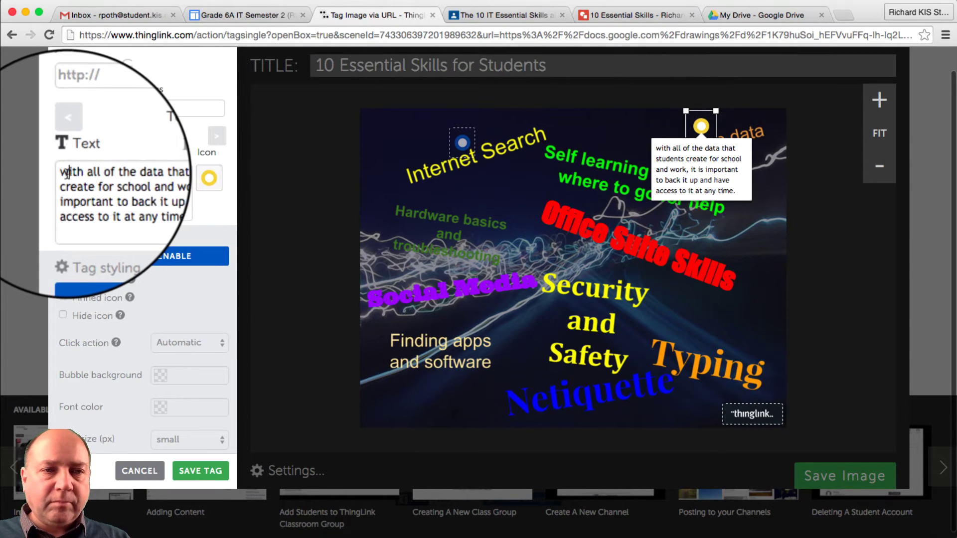
{"action": "left_click", "coordinate": [164, 238]}
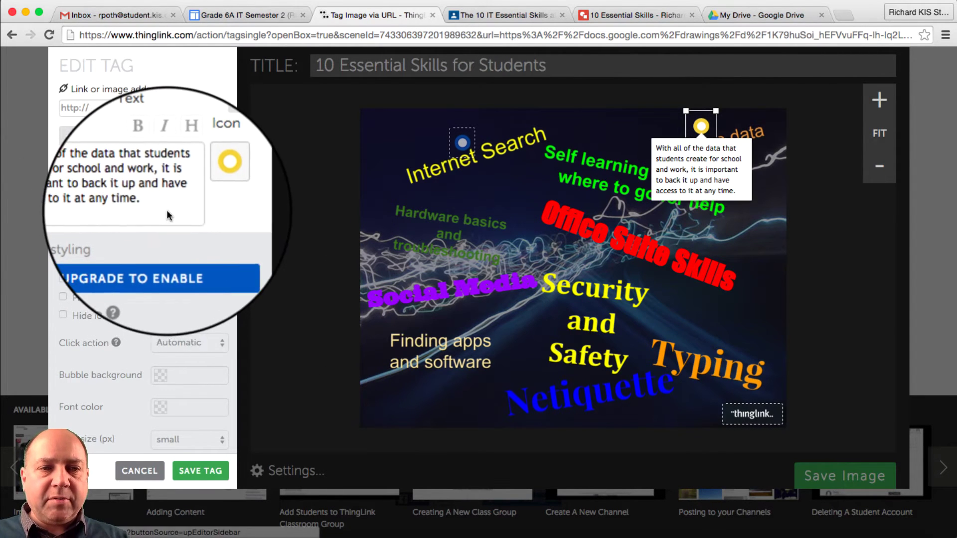
{"action": "left_click", "coordinate": [203, 472]}
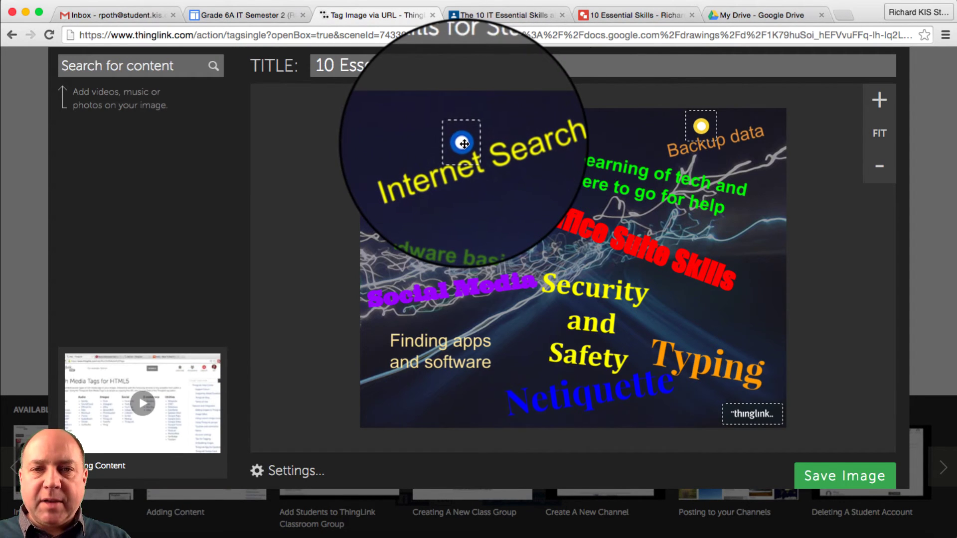
Step: Review the Internet Search and Backup data tags, then close the tag editor
{"action": "left_click", "coordinate": [458, 143]}
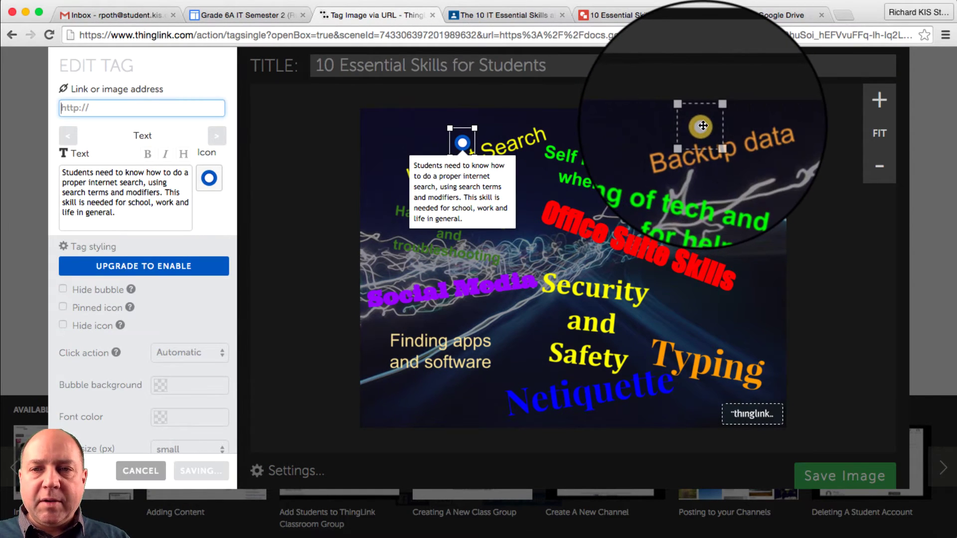
{"action": "left_click", "coordinate": [703, 125]}
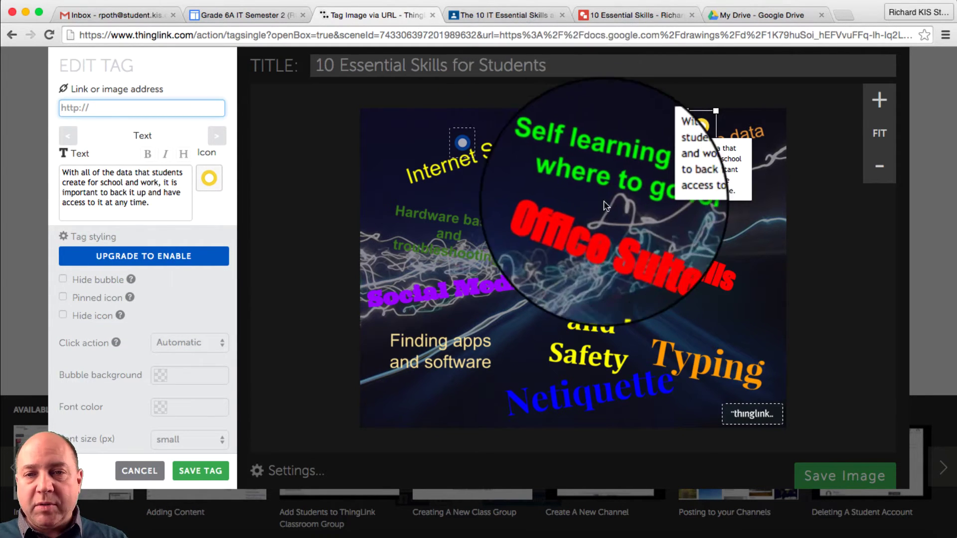
{"action": "left_click", "coordinate": [610, 145]}
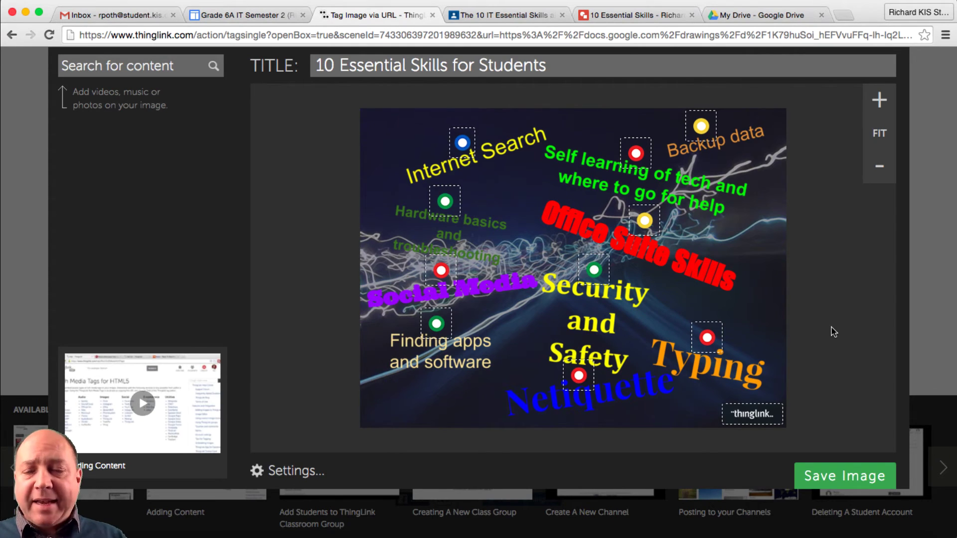
{"action": "left_click", "coordinate": [842, 477]}
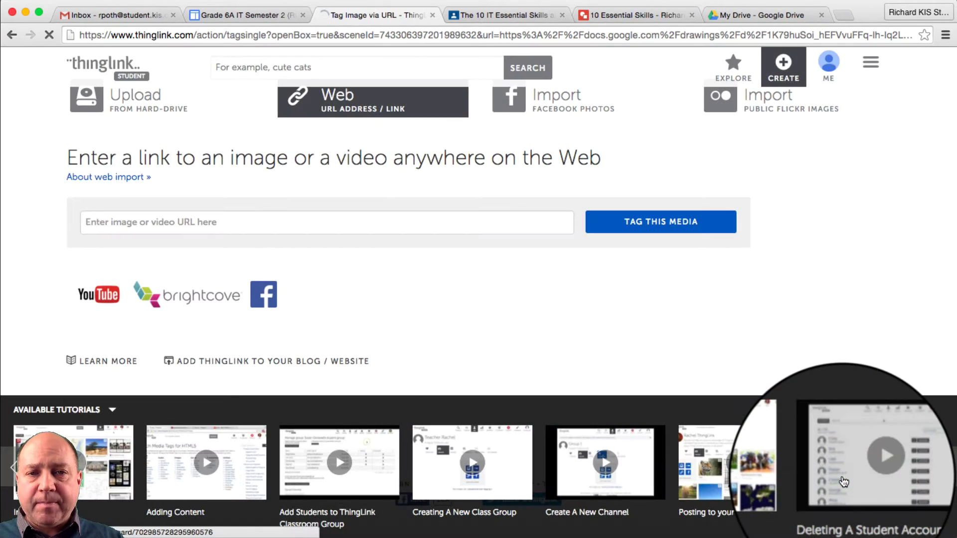
{"action": "scroll", "coordinate": [518, 179], "scroll_direction": "down", "scroll_amount": 3}
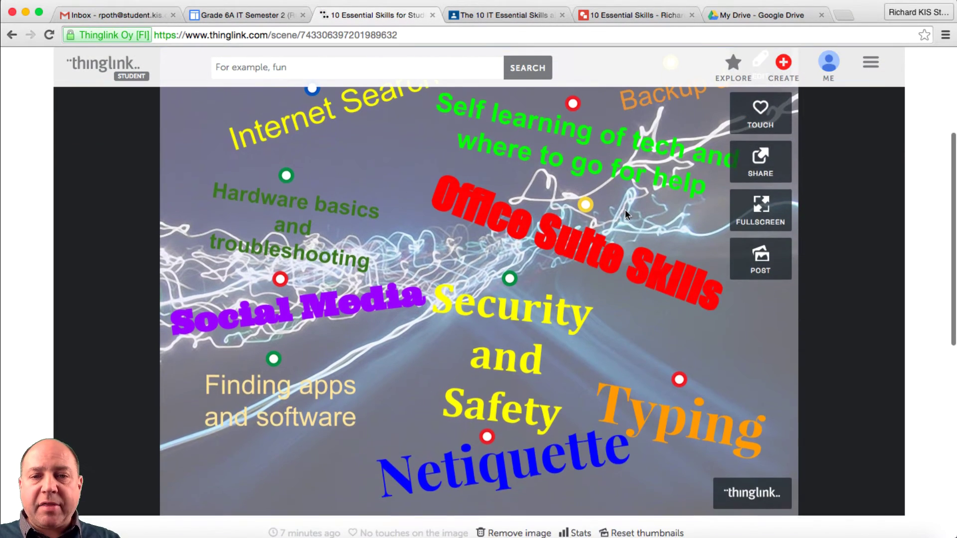
{"action": "mouse_move", "coordinate": [314, 121]}
{"action": "mouse_move", "coordinate": [591, 141]}
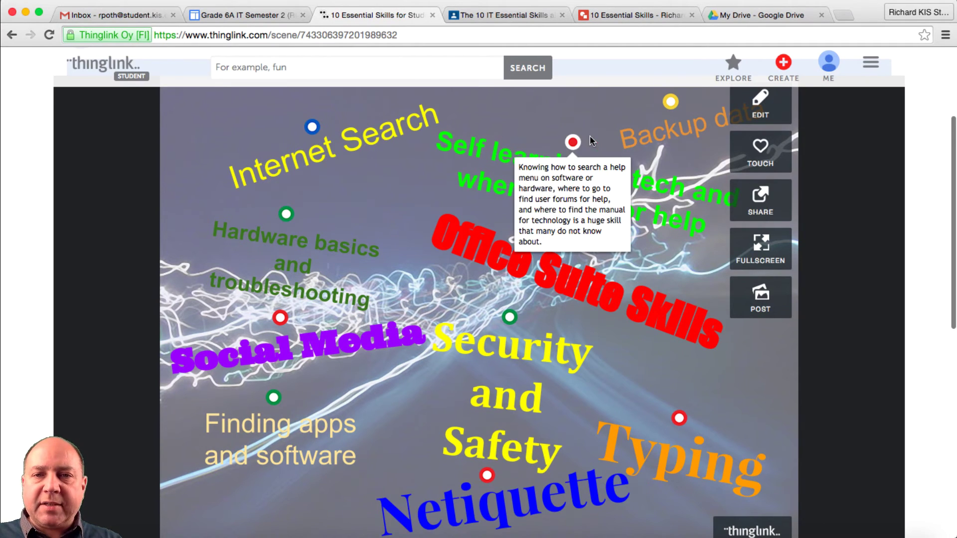
{"action": "mouse_move", "coordinate": [681, 102]}
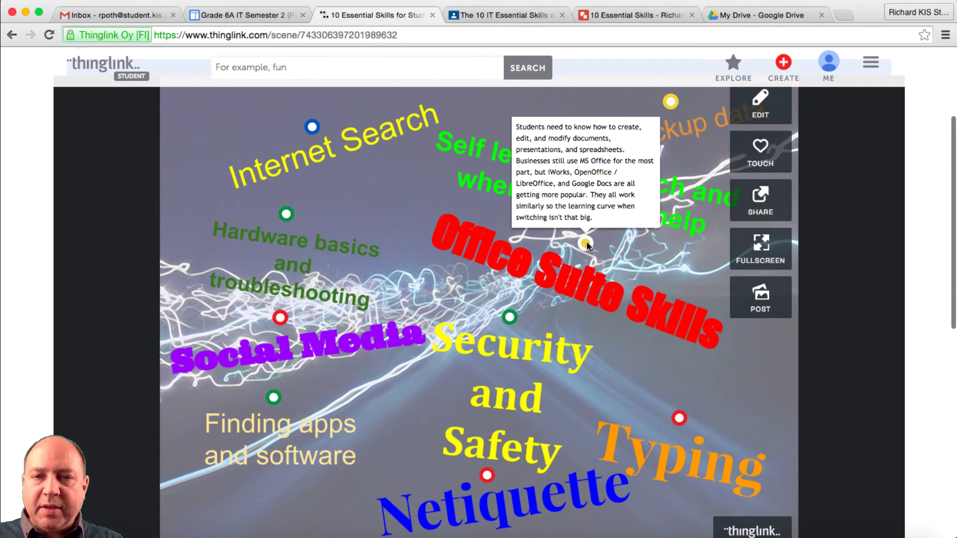
{"action": "mouse_move", "coordinate": [282, 329]}
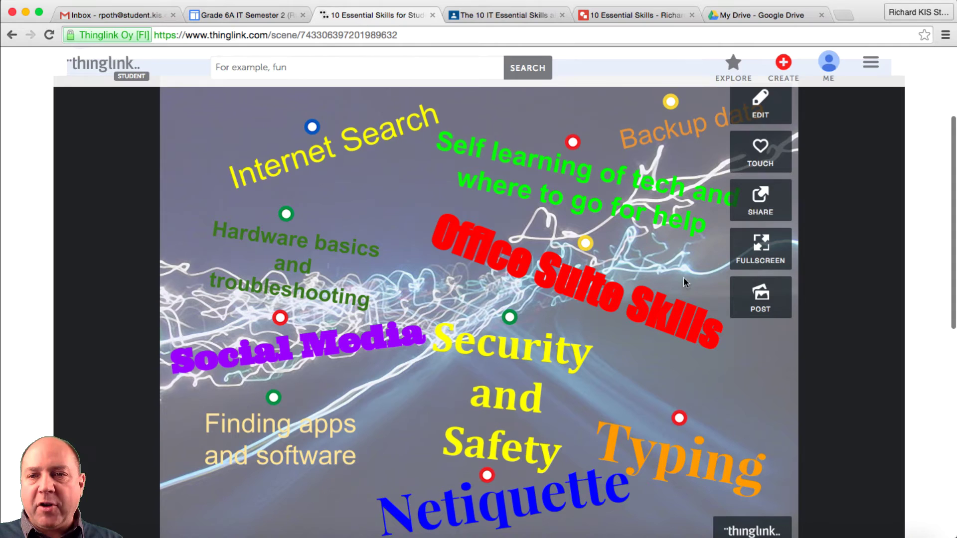
{"action": "mouse_move", "coordinate": [595, 254]}
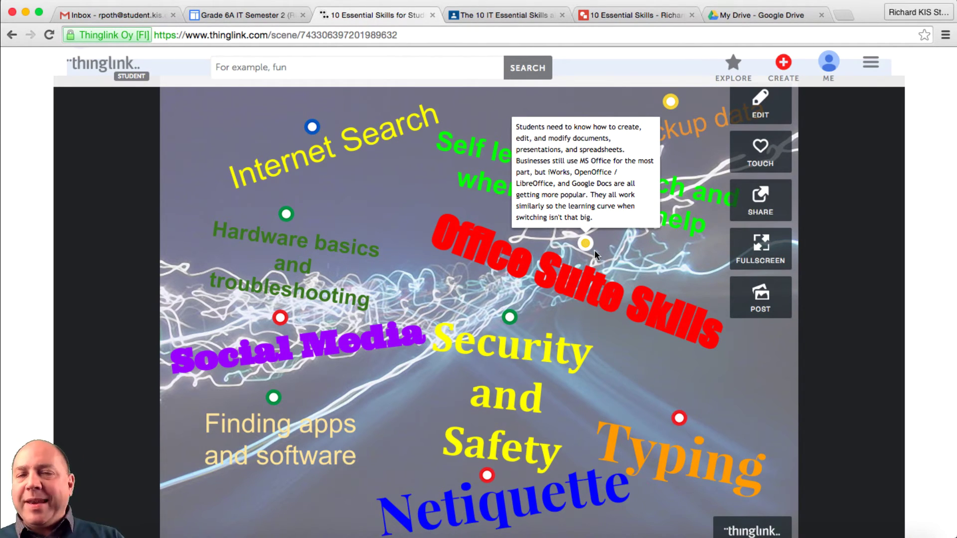
Step: Open Share, keep Iframe embed ticked, and copy the 960 × 720 embed code
{"action": "left_click", "coordinate": [762, 198]}
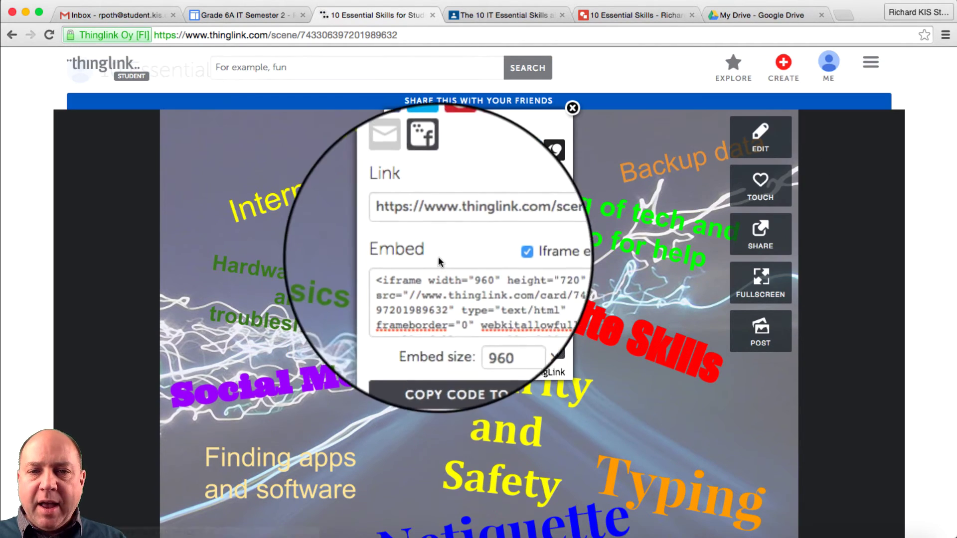
{"action": "left_click", "coordinate": [497, 254]}
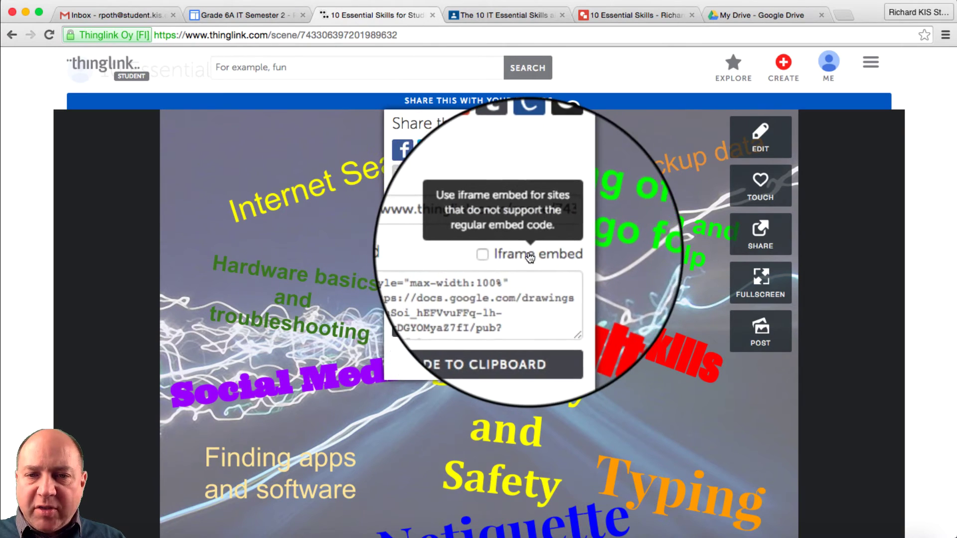
{"action": "left_click", "coordinate": [497, 254]}
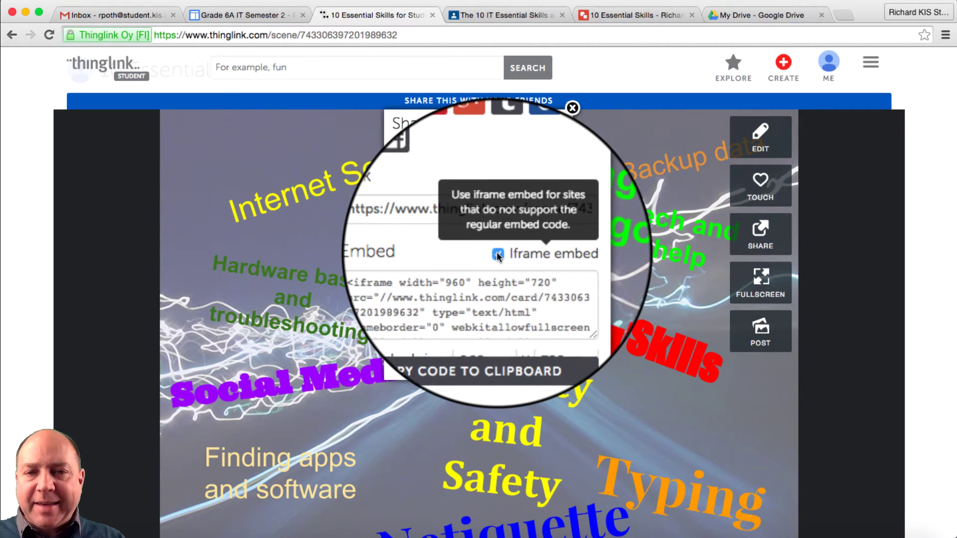
{"action": "left_click", "coordinate": [466, 283]}
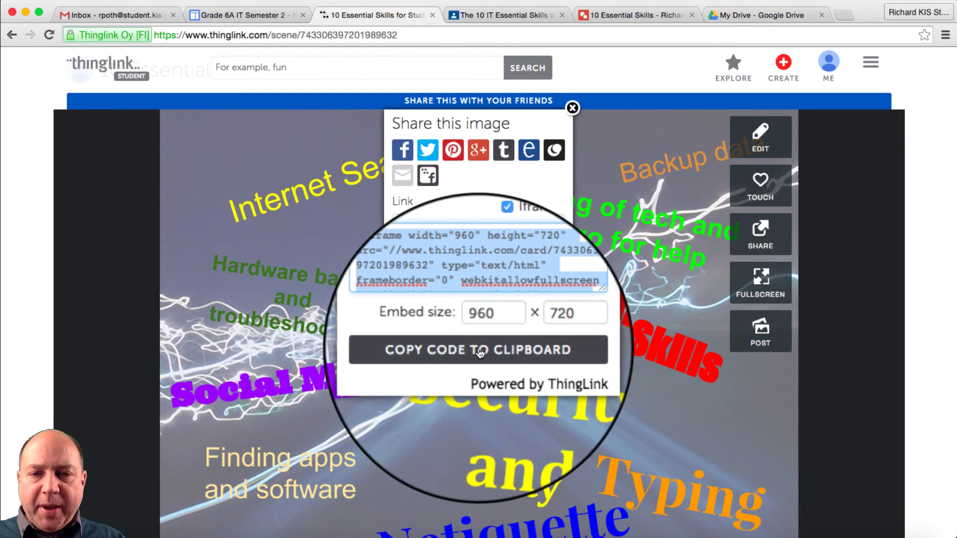
{"action": "left_click", "coordinate": [482, 352]}
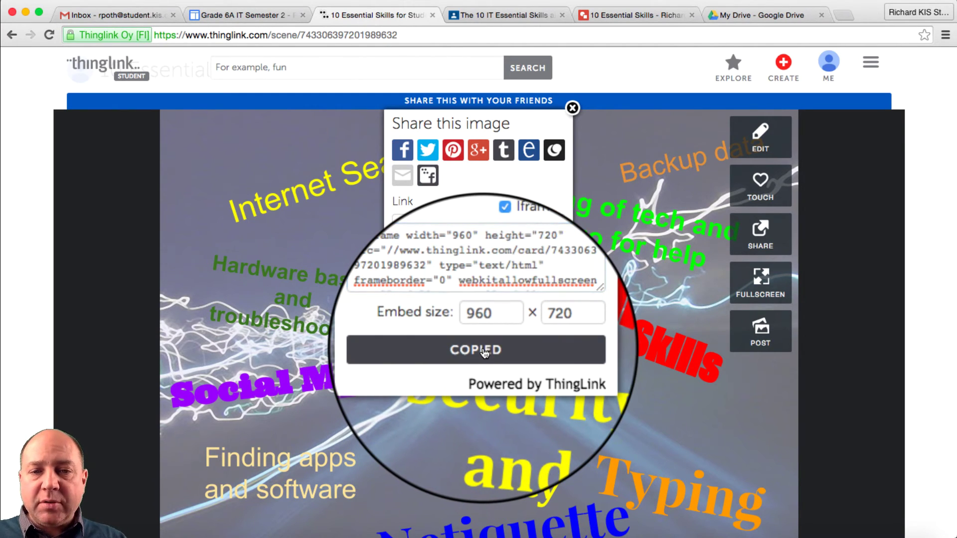
Step: Go to the Grade 6A IT Semester 2 page in Google Sites and enter edit mode
{"action": "left_click", "coordinate": [254, 16]}
{"action": "scroll", "coordinate": [536, 337], "scroll_direction": "down", "scroll_amount": 8}
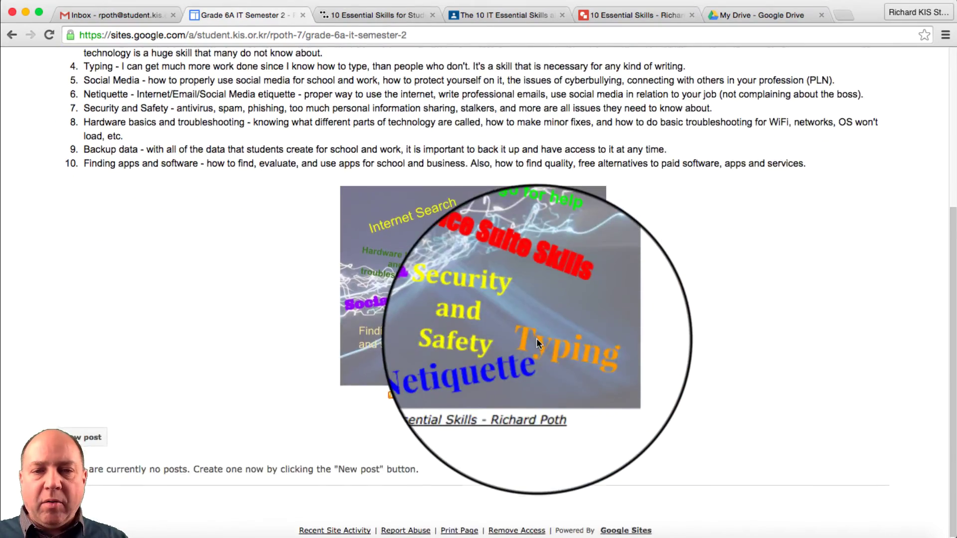
{"action": "scroll", "coordinate": [537, 338], "scroll_direction": "up", "scroll_amount": 5}
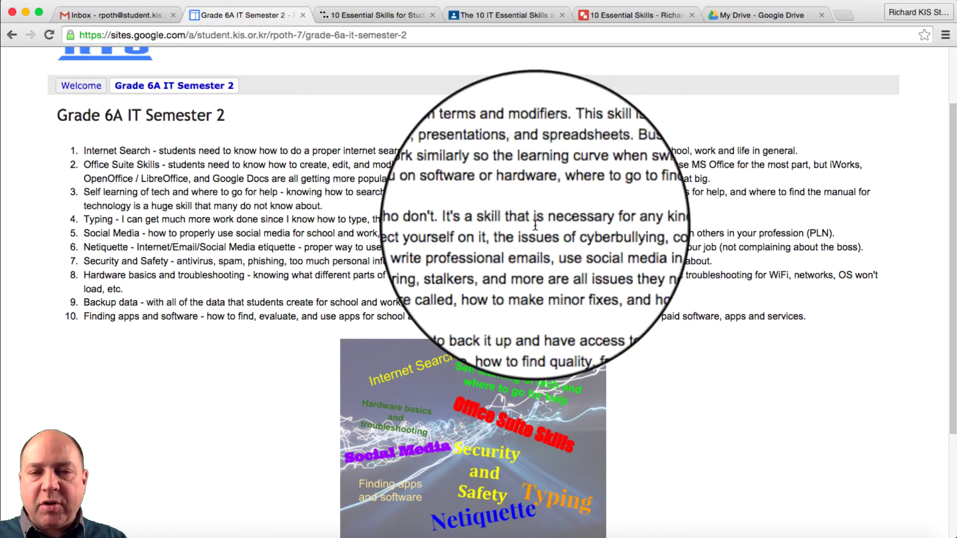
{"action": "scroll", "coordinate": [548, 210], "scroll_direction": "up", "scroll_amount": 3}
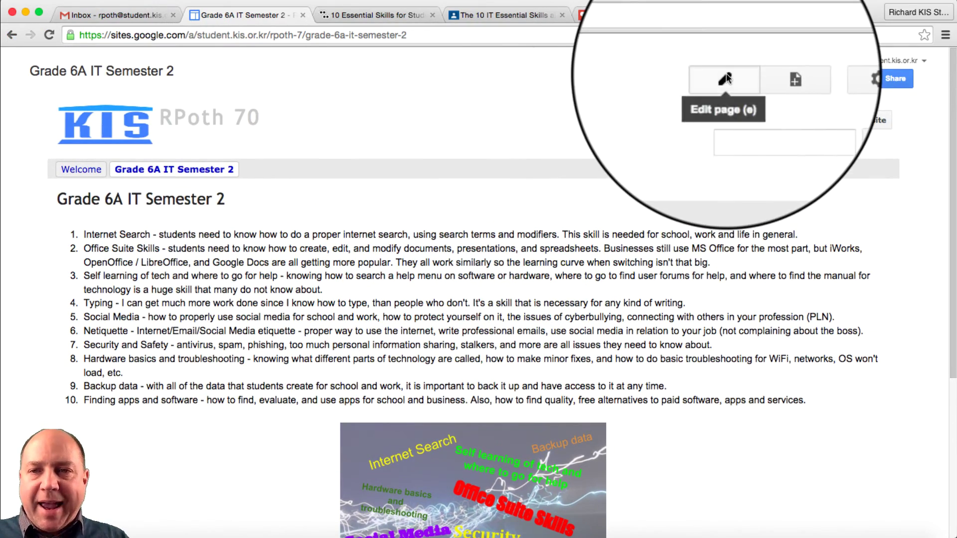
{"action": "left_click", "coordinate": [725, 79]}
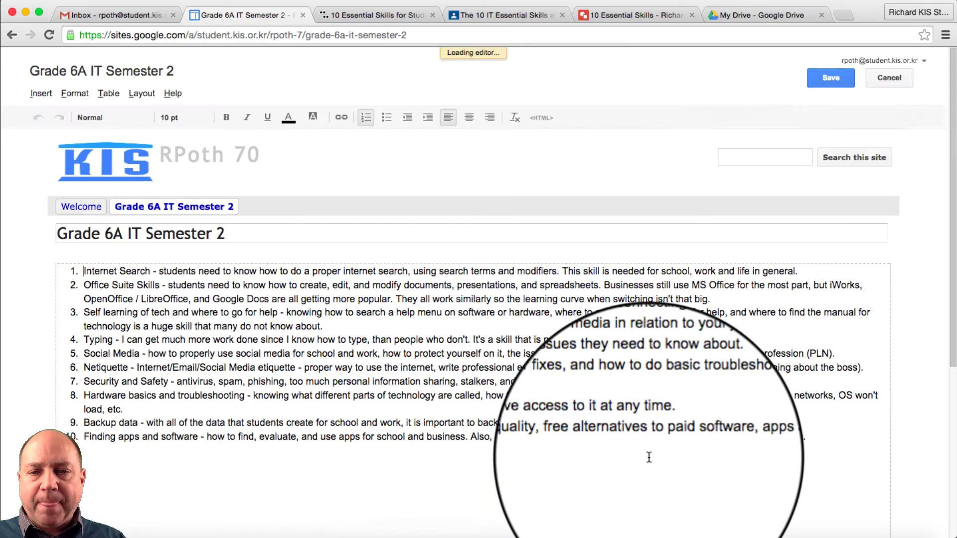
Step: Select the old embedded drawing and the ten-item skills list and delete them
{"action": "scroll", "coordinate": [622, 444], "scroll_direction": "down", "scroll_amount": 3}
{"action": "left_click", "coordinate": [528, 381]}
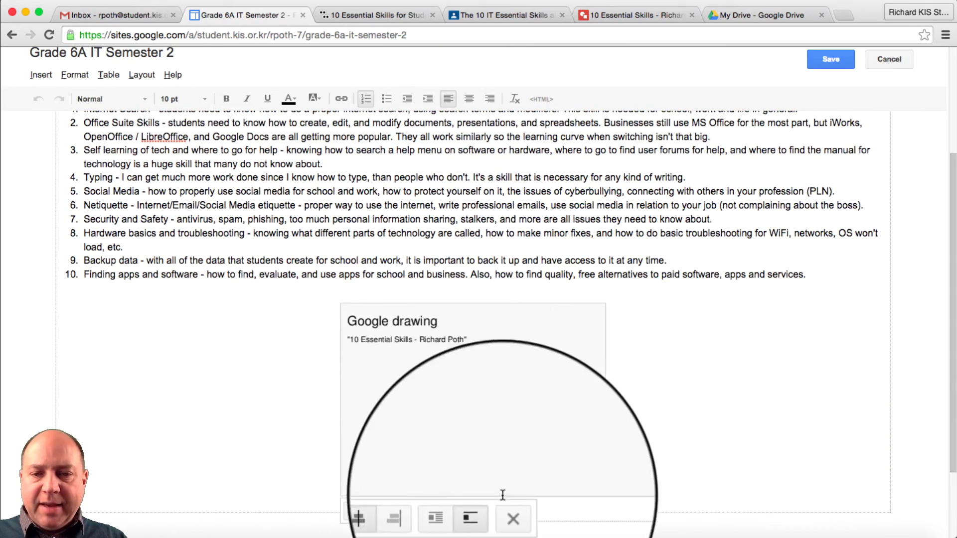
{"action": "scroll", "coordinate": [498, 349], "scroll_direction": "up", "scroll_amount": 4}
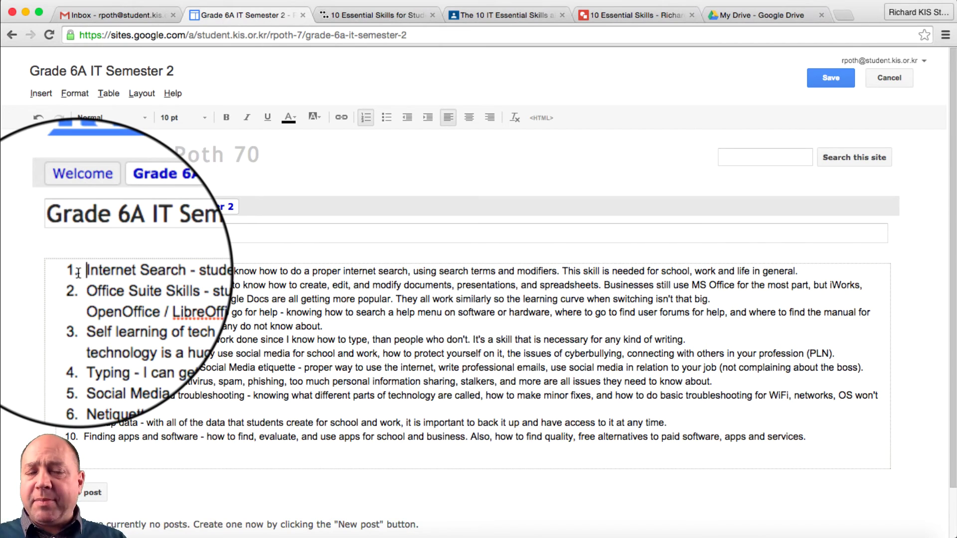
{"action": "left_click_drag", "start_coordinate": [79, 272], "coordinate": [893, 450]}
{"action": "key", "text": "BackSpace"}
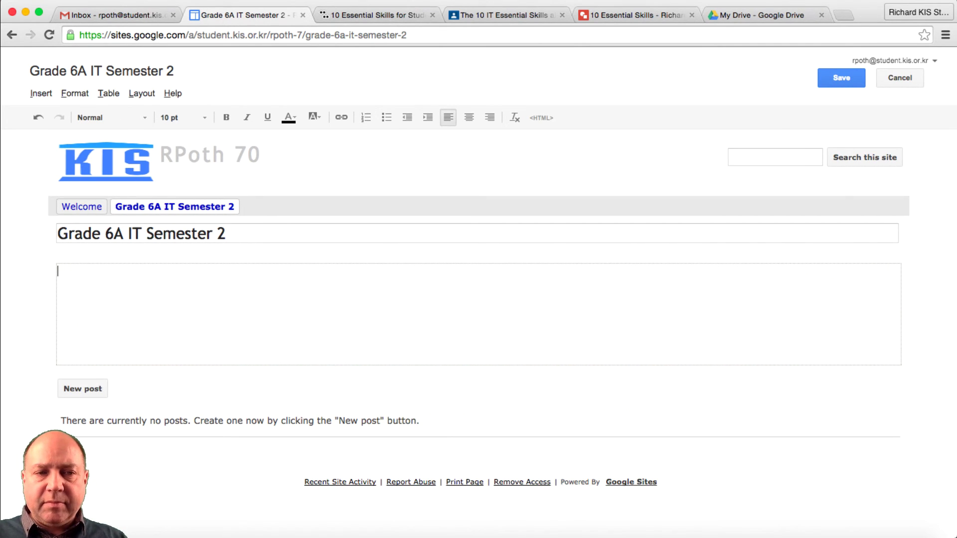
Step: Replace the page's entire HTML source with the copied ThingLink iframe code and apply it
{"action": "left_click", "coordinate": [545, 119]}
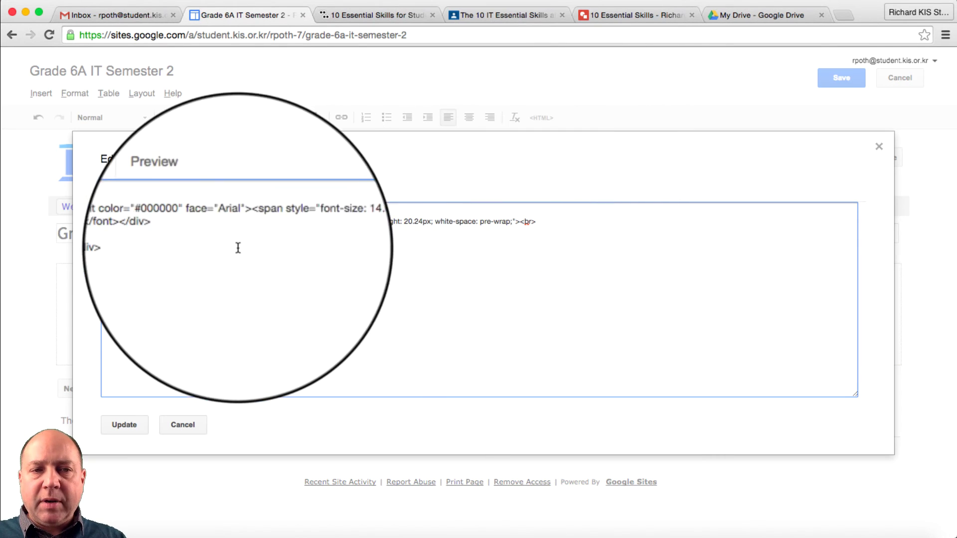
{"action": "left_click", "coordinate": [164, 276]}
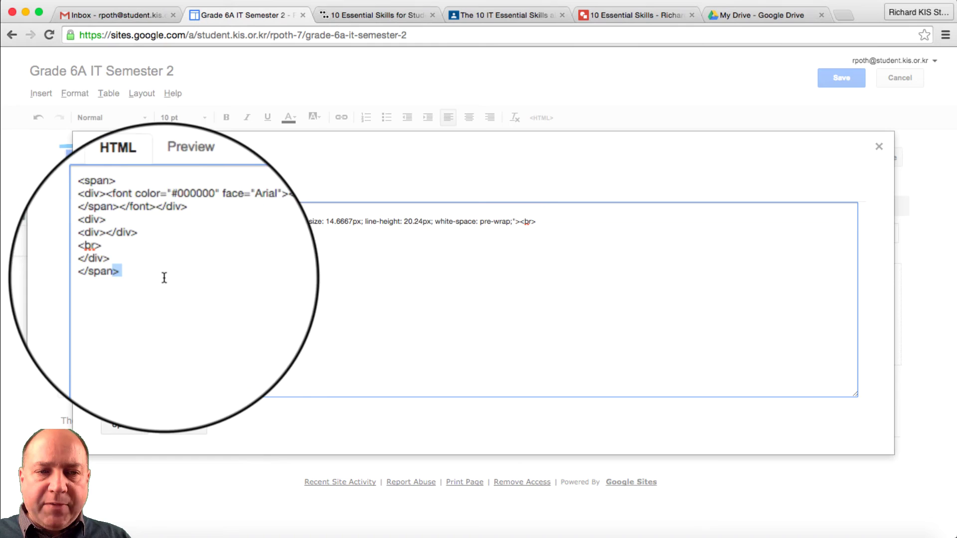
{"action": "key", "text": "super+a"}
{"action": "key", "text": "super+v"}
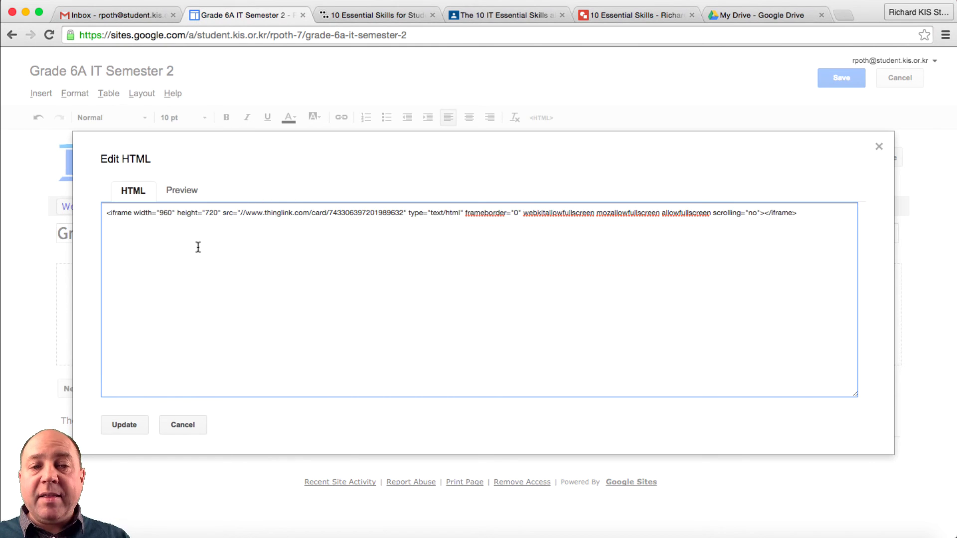
{"action": "left_click", "coordinate": [123, 424]}
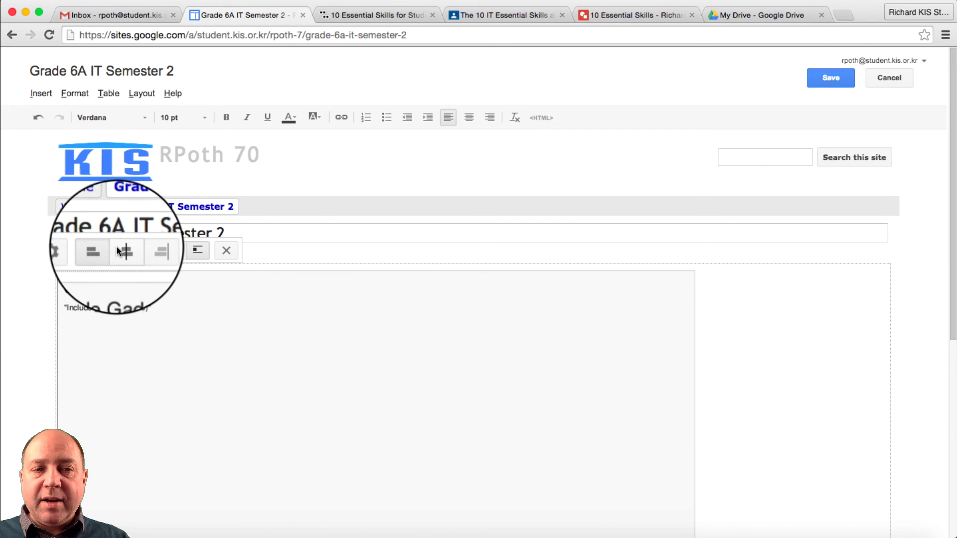
Step: Centre the embedded ThingLink gadget, save the page, and check a skill tag reveals its description
{"action": "left_click", "coordinate": [122, 250]}
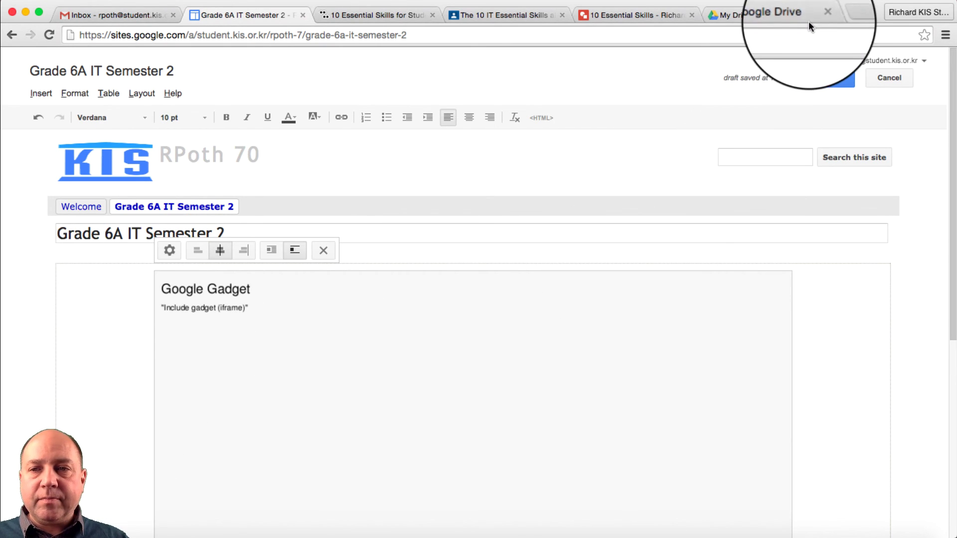
{"action": "left_click", "coordinate": [834, 78]}
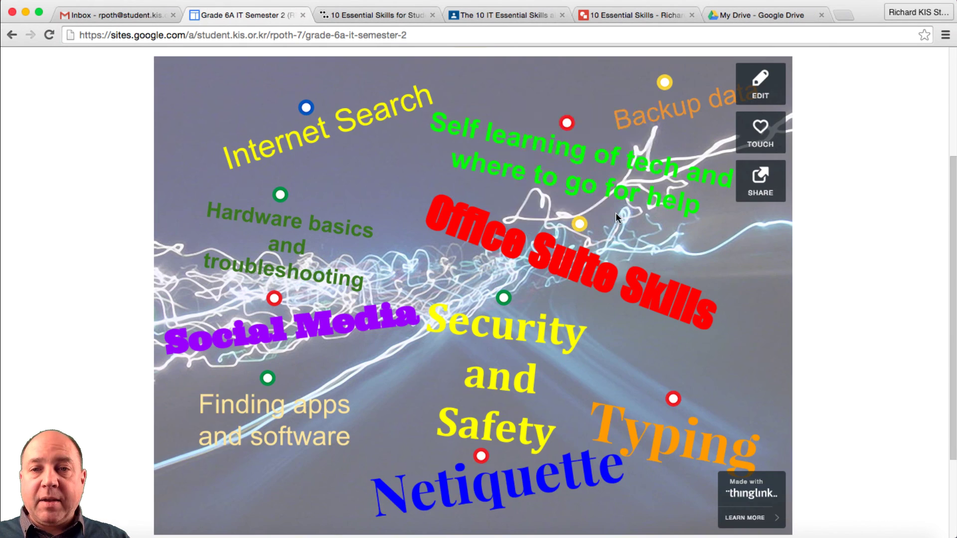
{"action": "scroll", "coordinate": [508, 210], "scroll_direction": "up", "scroll_amount": 3}
{"action": "scroll", "coordinate": [507, 210], "scroll_direction": "down", "scroll_amount": 4}
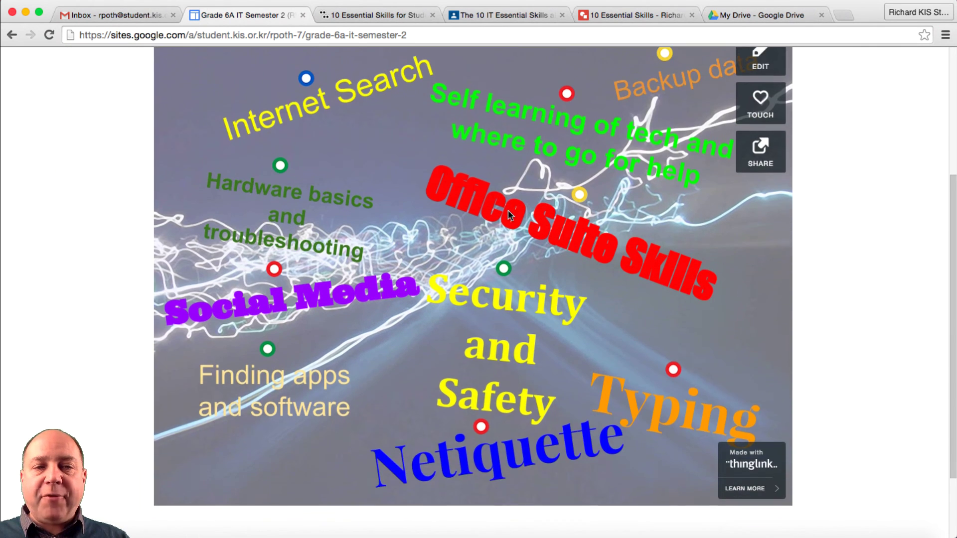
{"action": "scroll", "coordinate": [508, 210], "scroll_direction": "up", "scroll_amount": 2}
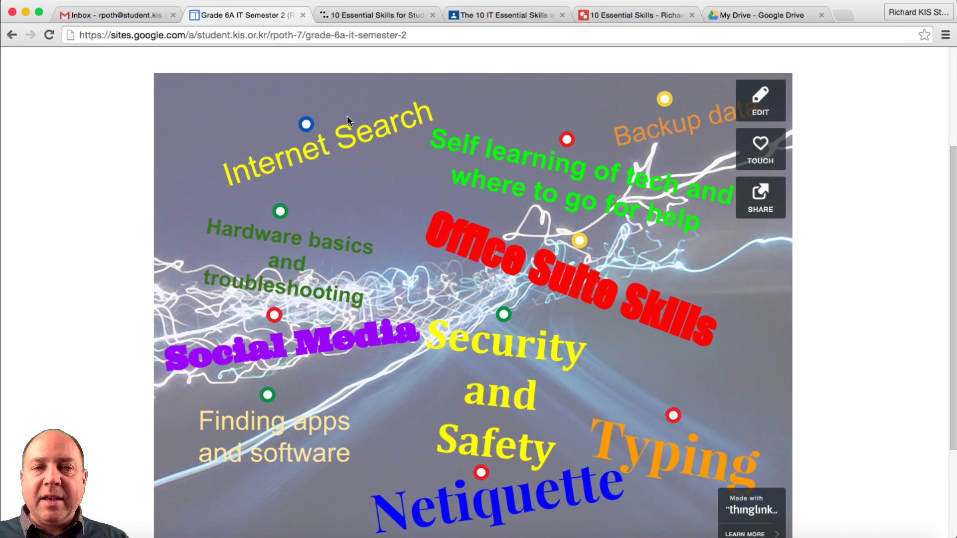
{"action": "scroll", "coordinate": [436, 315], "scroll_direction": "up", "scroll_amount": 3}
{"action": "mouse_move", "coordinate": [321, 191]}
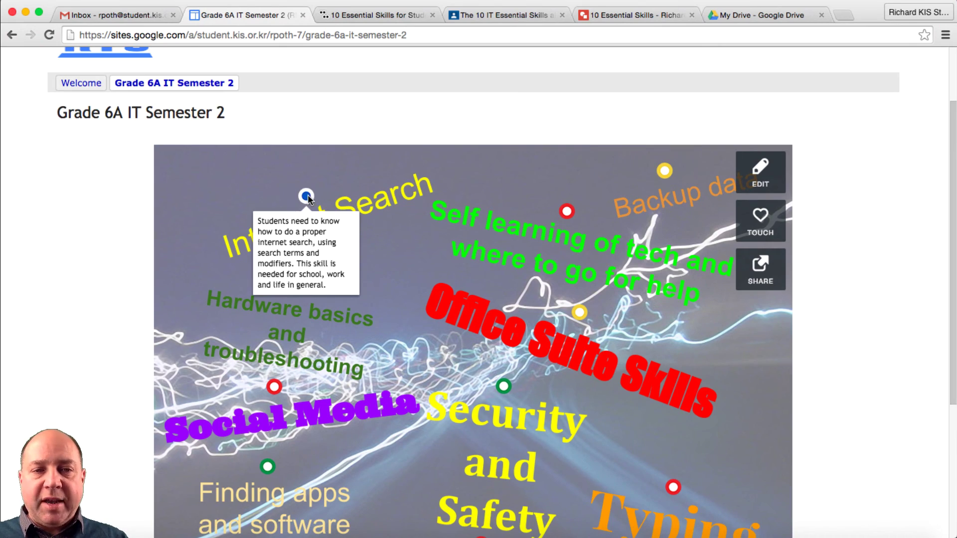